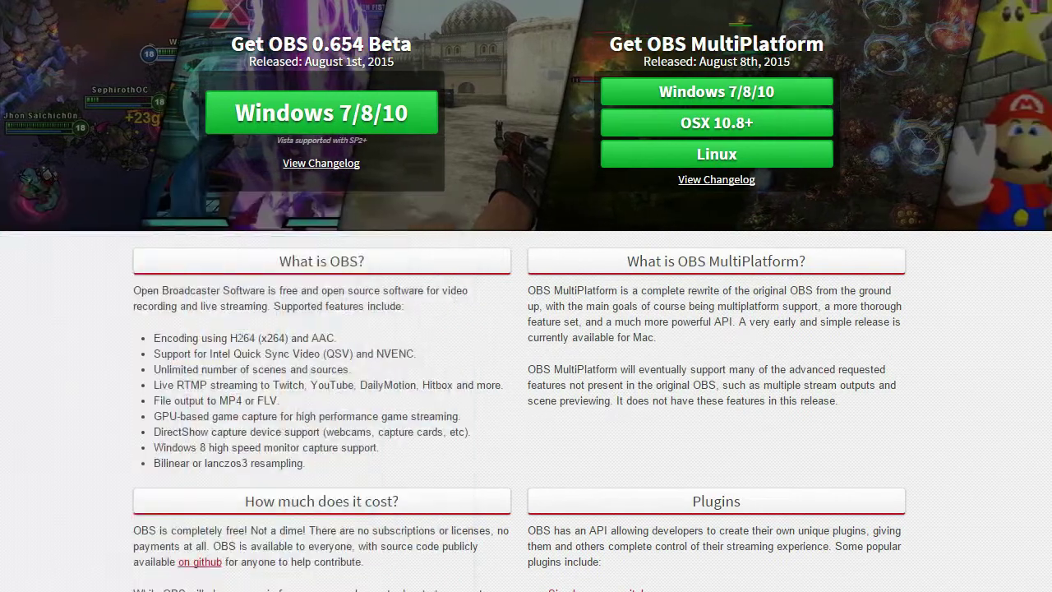
# Open the OBS settings dialog and clear the browser window from behind it
pyautogui.click(246, 50)
pyautogui.click(269, 70)
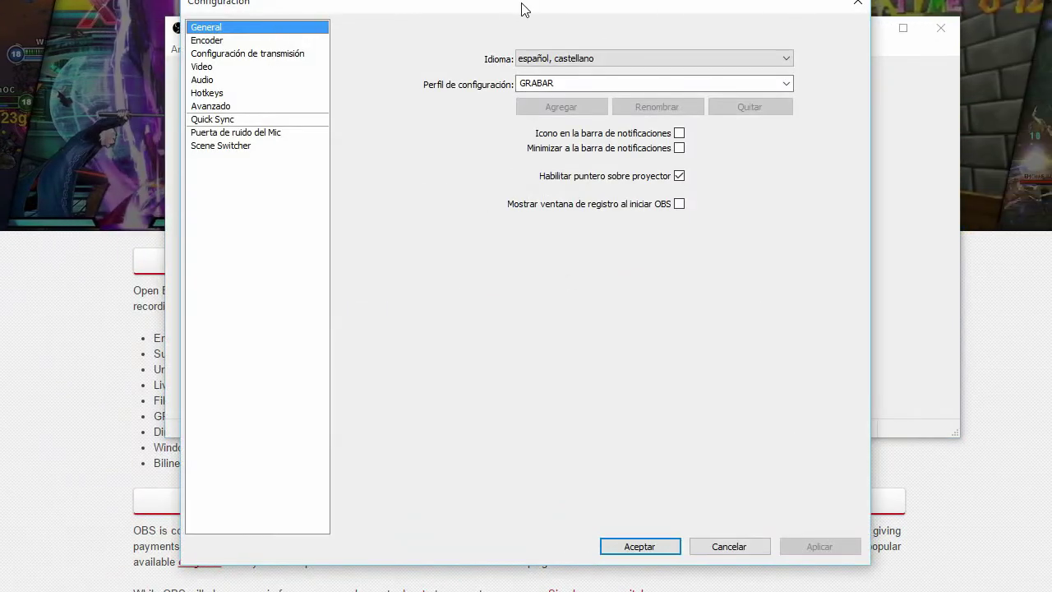
pyautogui.click(1051, 0)
pyautogui.moveTo(593, 1); pyautogui.dragTo(604, 2)
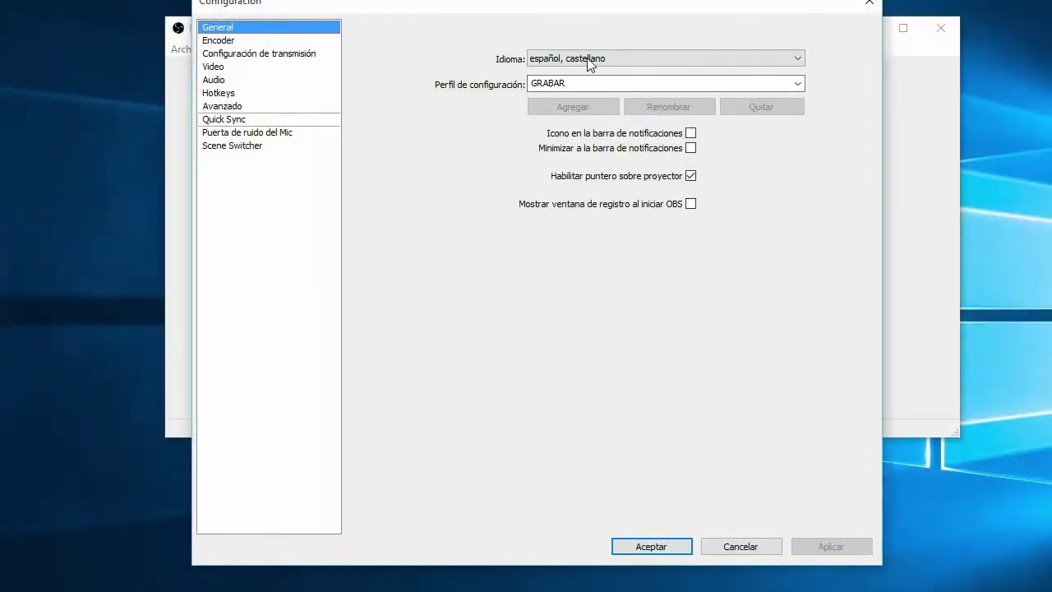
# Enter GRABAR as the configuration profile name and select that profile
pyautogui.doubleClick(565, 83)
pyautogui.write('GRABAR')
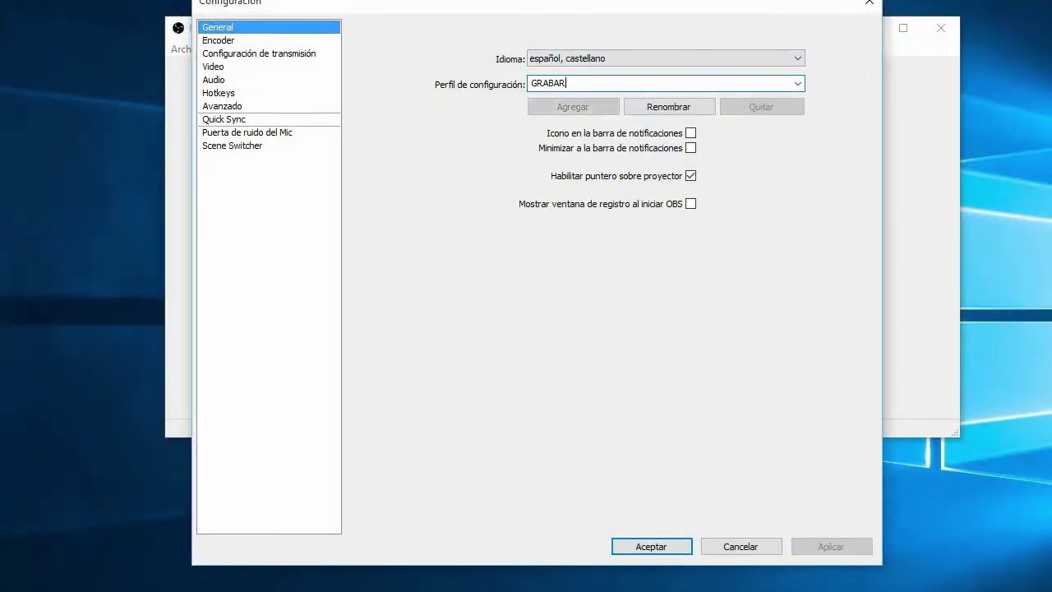
pyautogui.click(799, 85)
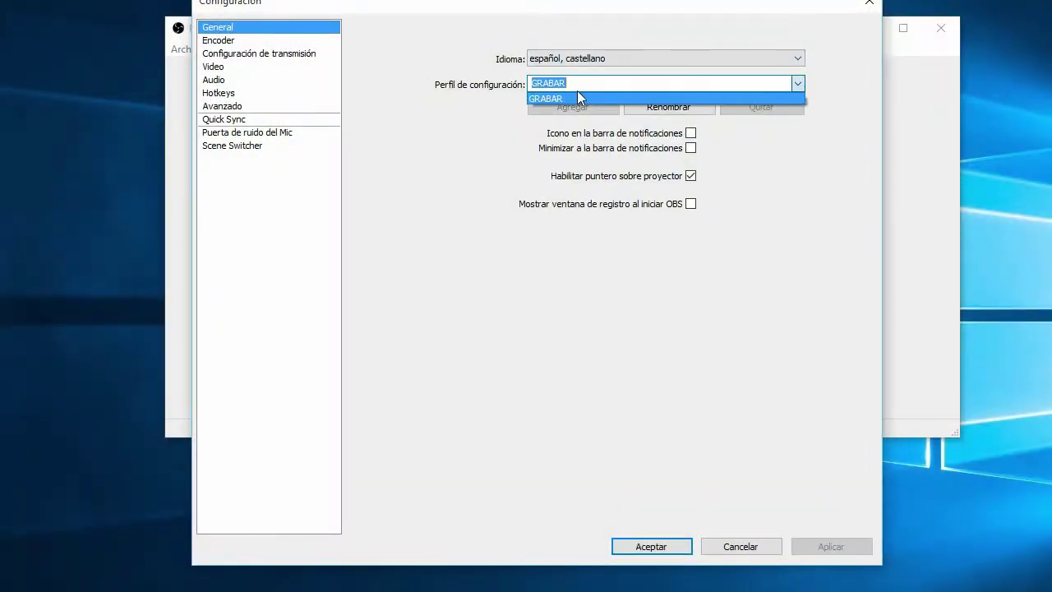
pyautogui.click(577, 96)
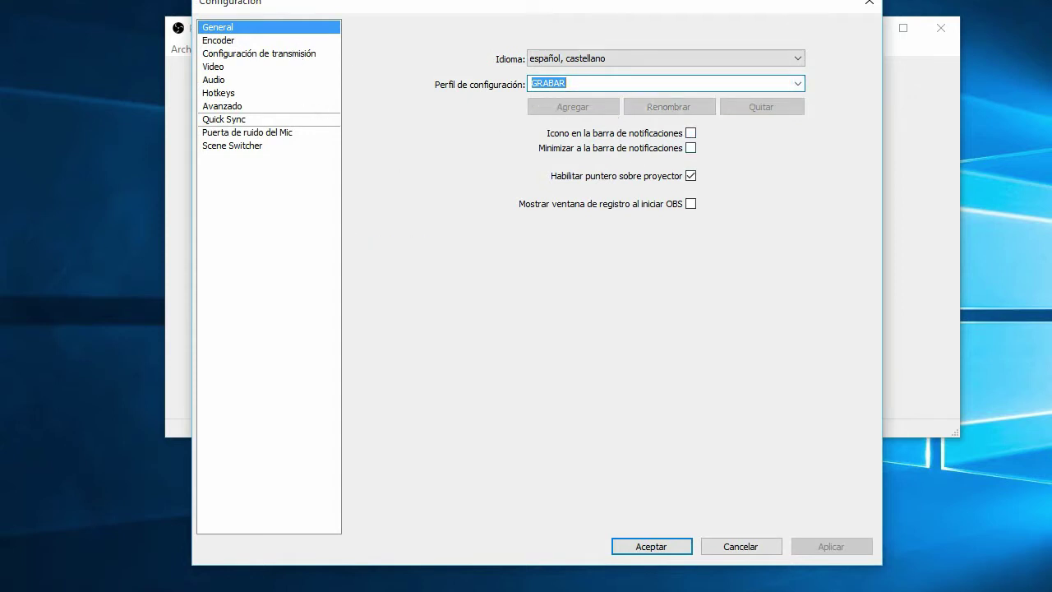
pyautogui.write('GRABAR')
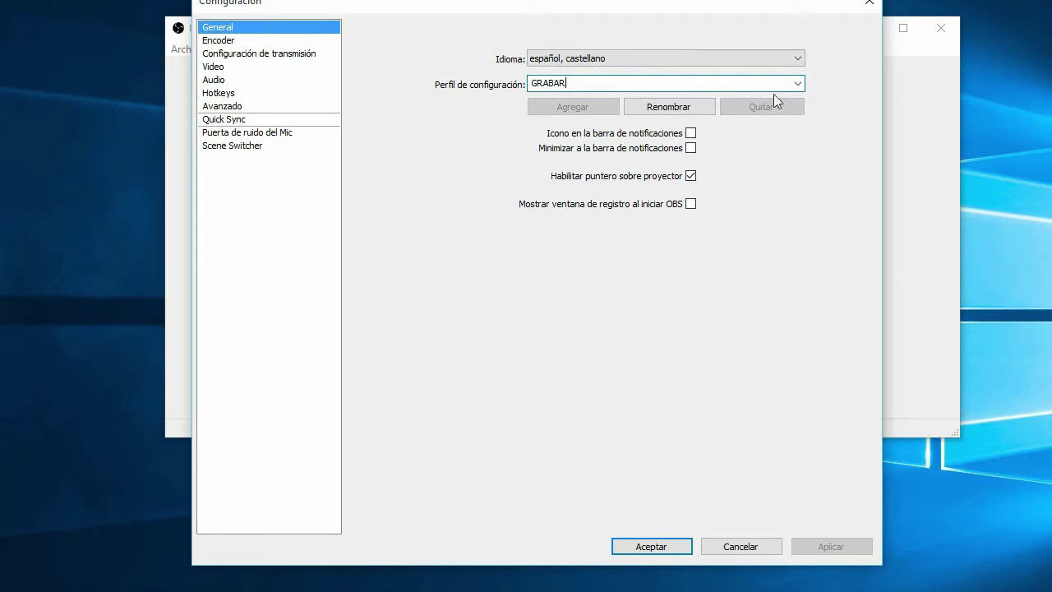
pyautogui.click(797, 83)
pyautogui.click(540, 95)
# Configure the x264 video encoding with CBR off and quality 10, keeping the maximum bitrate at 20000 kb/s
pyautogui.click(256, 39)
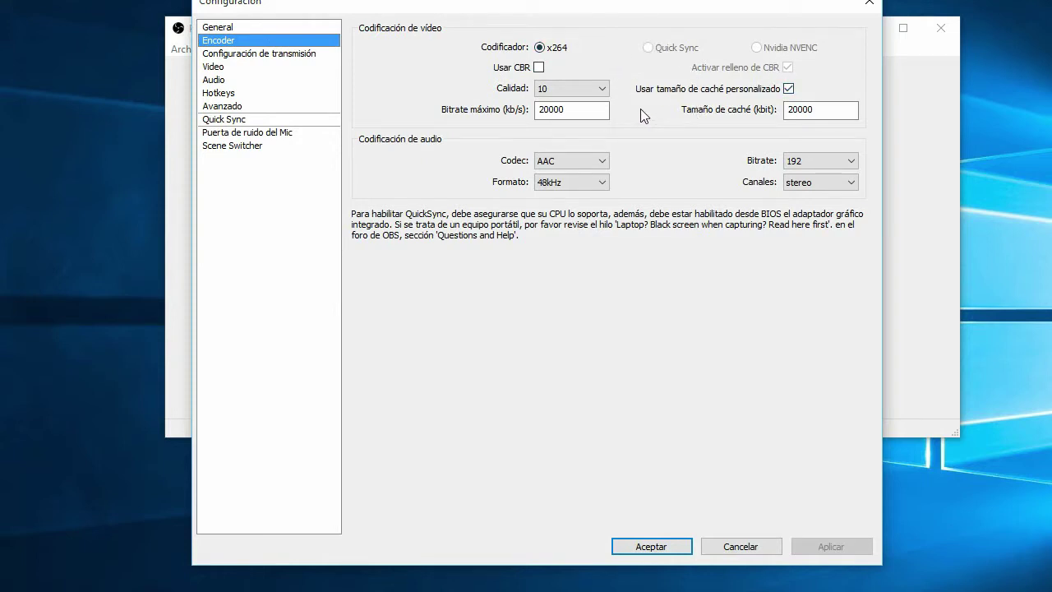
pyautogui.click(540, 69)
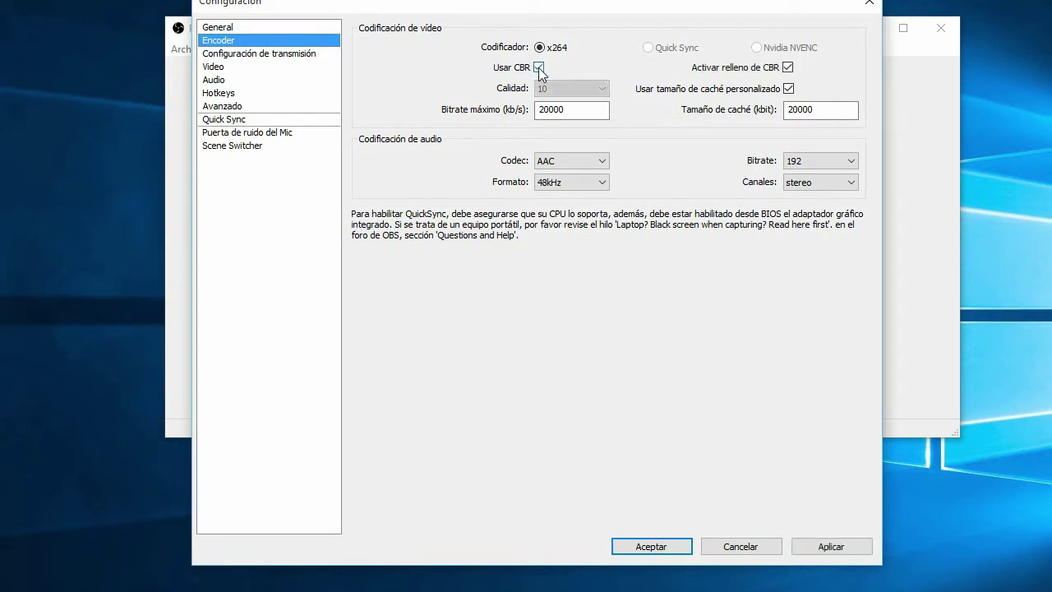
pyautogui.click(540, 69)
pyautogui.click(567, 89)
pyautogui.click(557, 209)
pyautogui.click(573, 109)
pyautogui.moveTo(573, 110); pyautogui.dragTo(460, 98)
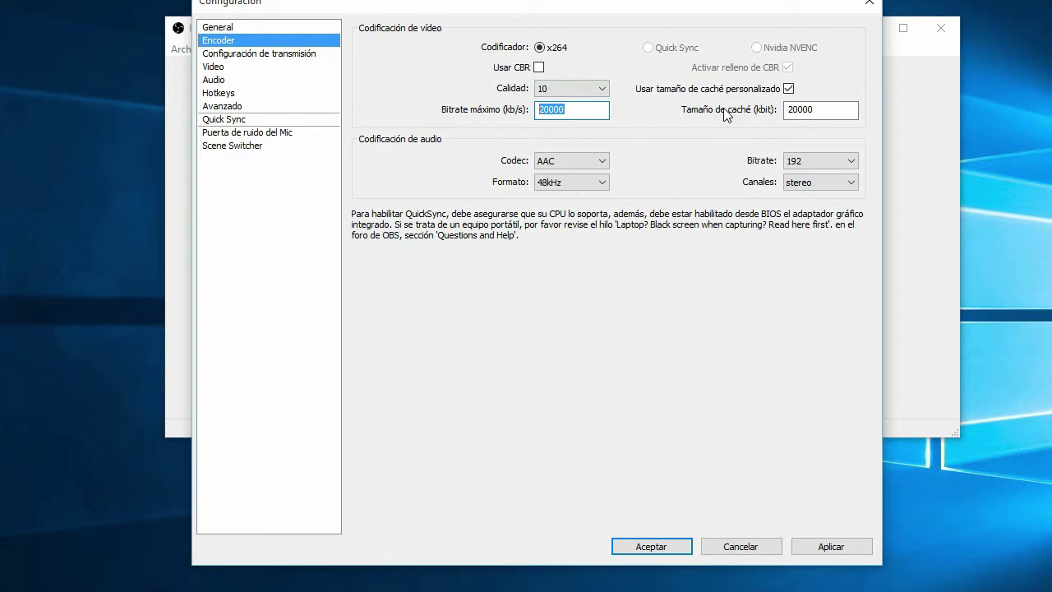
# Set the audio encoding to the AAC codec, 48kHz format, bitrate 192 and stereo channels
pyautogui.click(600, 163)
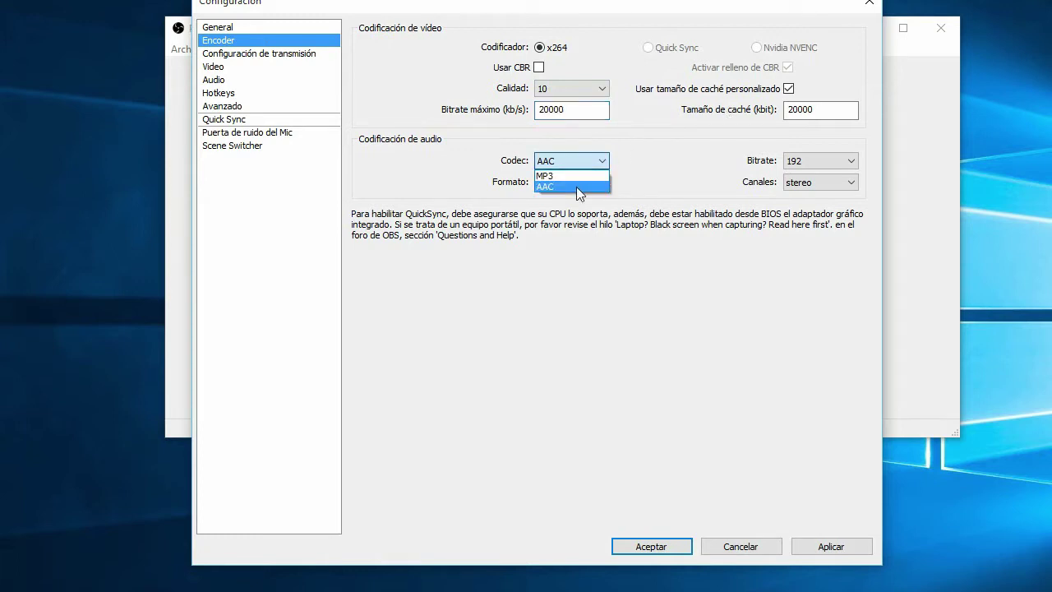
pyautogui.click(577, 187)
pyautogui.click(587, 186)
pyautogui.click(586, 207)
pyautogui.click(808, 163)
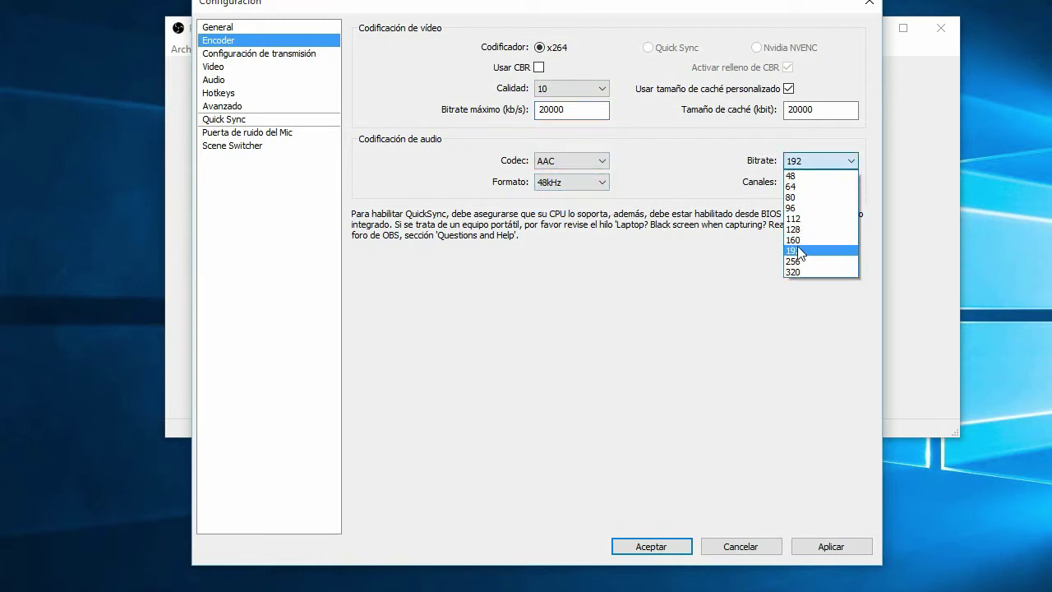
pyautogui.click(809, 201)
pyautogui.click(814, 183)
pyautogui.click(814, 194)
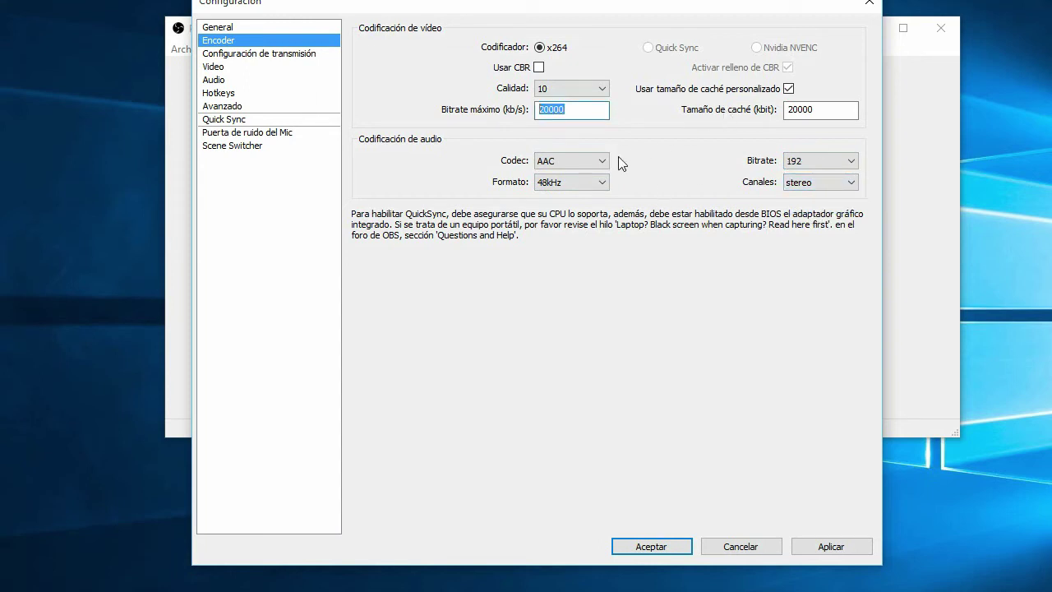
pyautogui.click(596, 162)
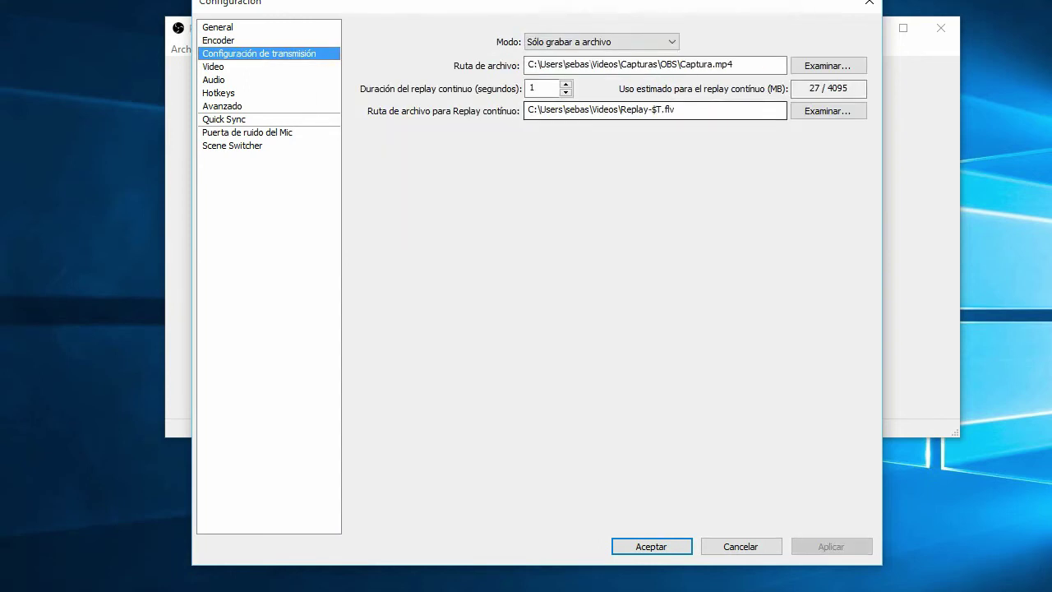
# Choose Sólo grabar a archivo as the broadcast mode and go to the video settings without saving pending changes
pyautogui.click(658, 43)
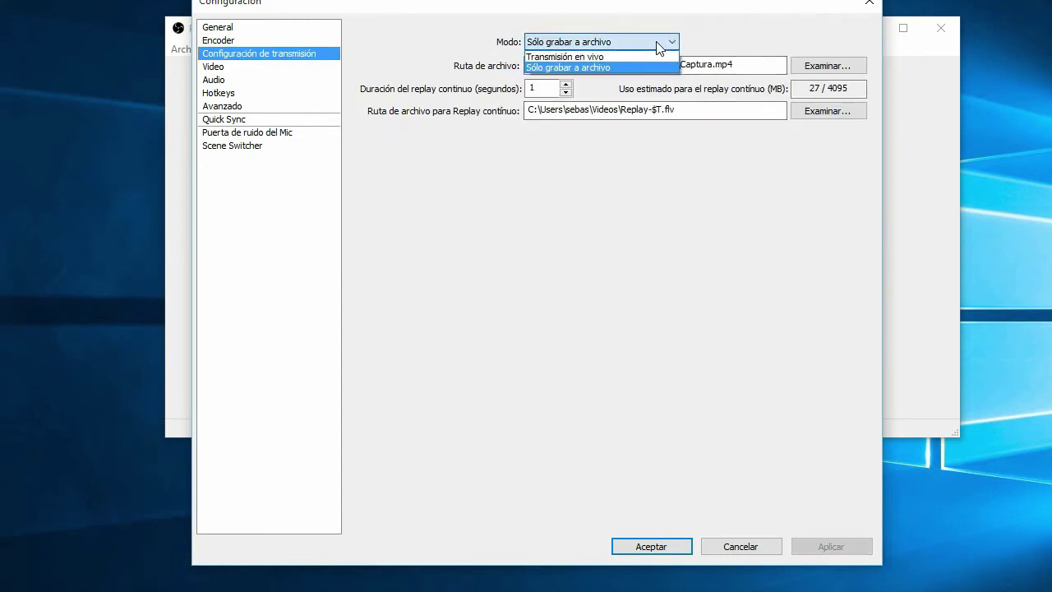
pyautogui.click(618, 68)
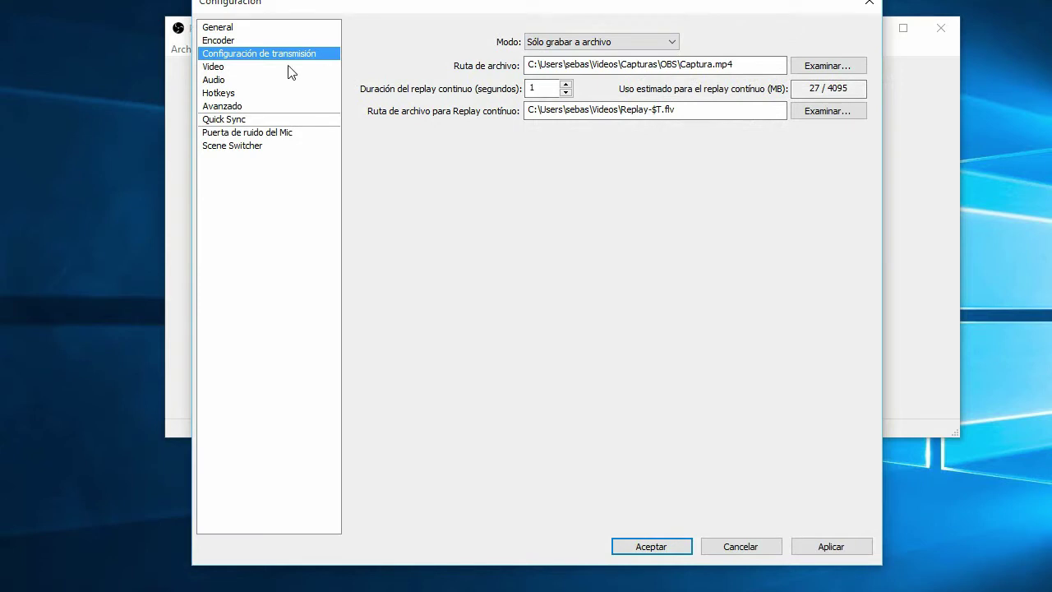
pyautogui.click(288, 67)
pyautogui.click(530, 339)
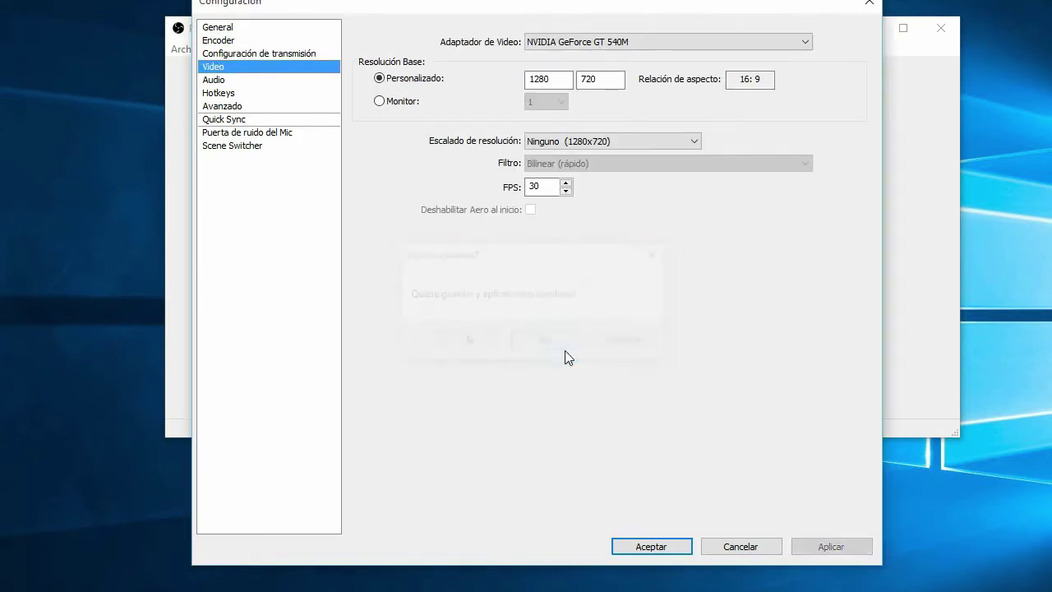
# Select the NVIDIA GeForce GT 540M as the video adapter
pyautogui.click(609, 42)
pyautogui.click(624, 56)
pyautogui.click(625, 41)
pyautogui.click(687, 40)
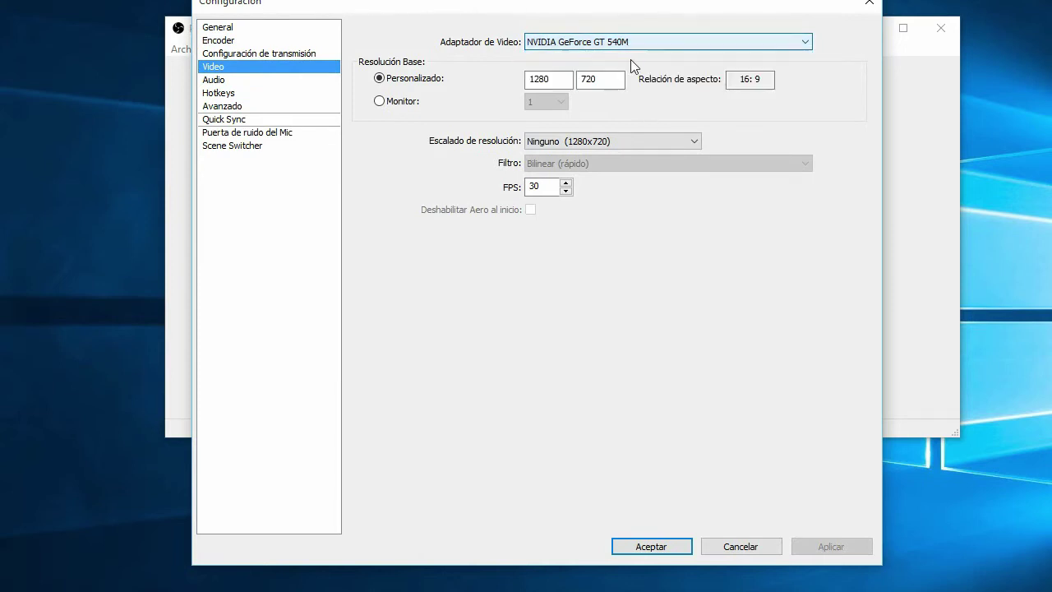
pyautogui.click(707, 41)
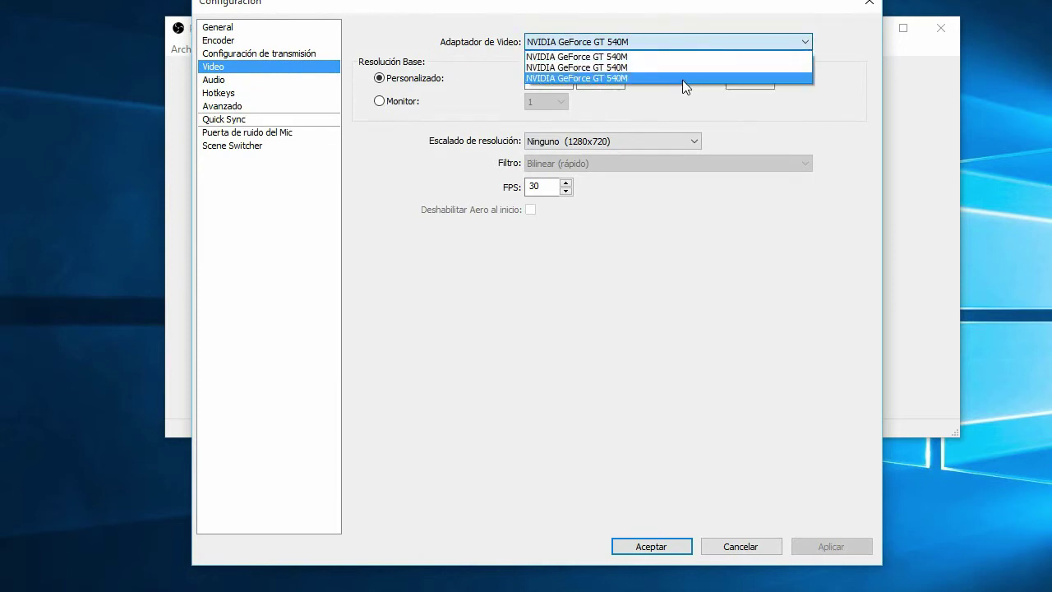
pyautogui.click(683, 39)
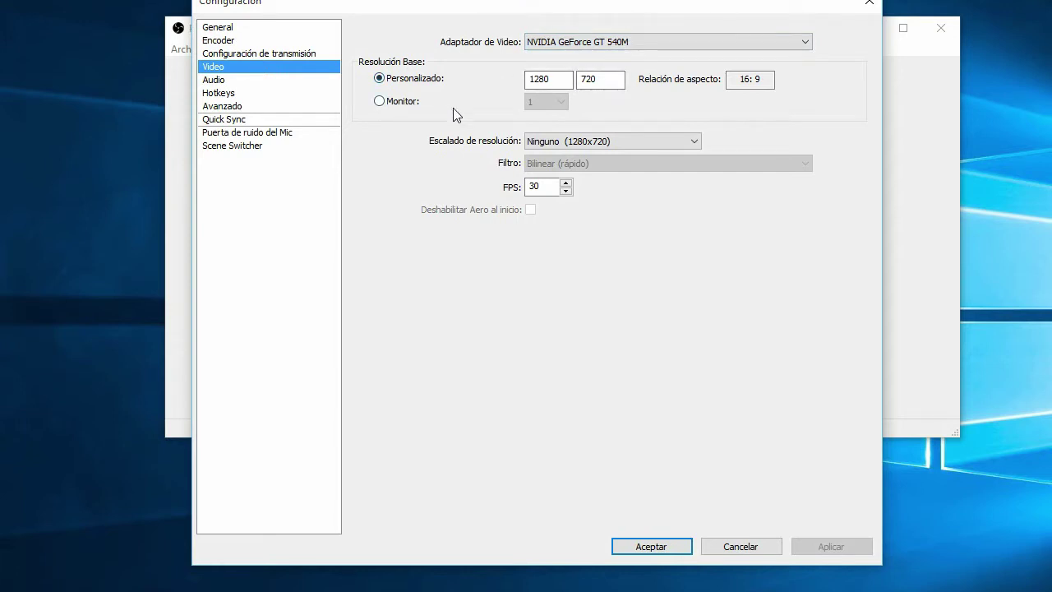
# Set the resolution scaling to Ninguno (1280x720) and the frame rate to 30 FPS
pyautogui.click(552, 143)
pyautogui.click(628, 156)
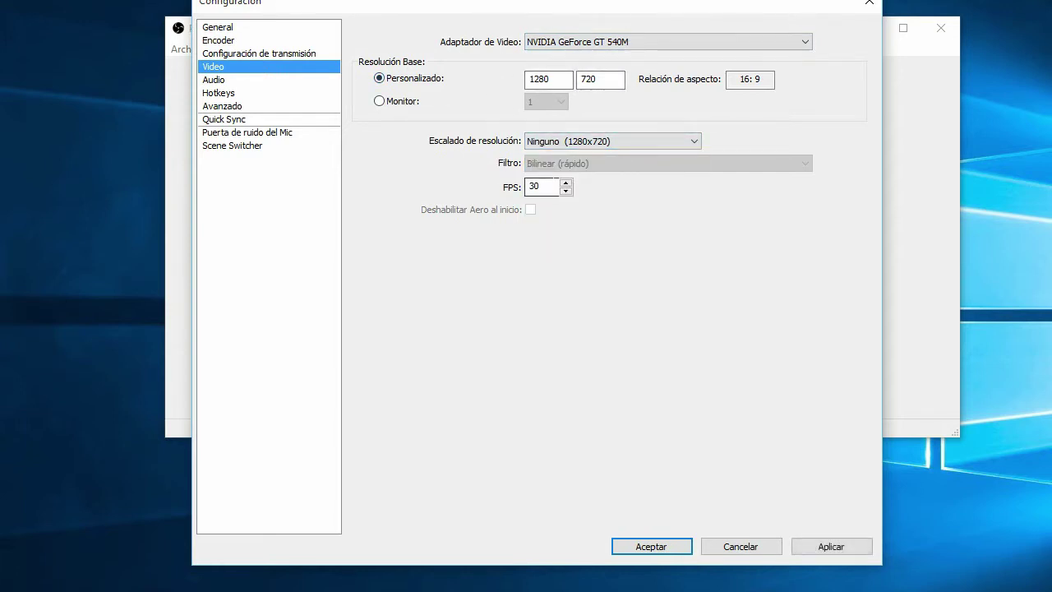
pyautogui.doubleClick(530, 187)
pyautogui.write('30')
# Set the main audio device to Por defecto in the audio settings
pyautogui.click(299, 80)
pyautogui.click(602, 40)
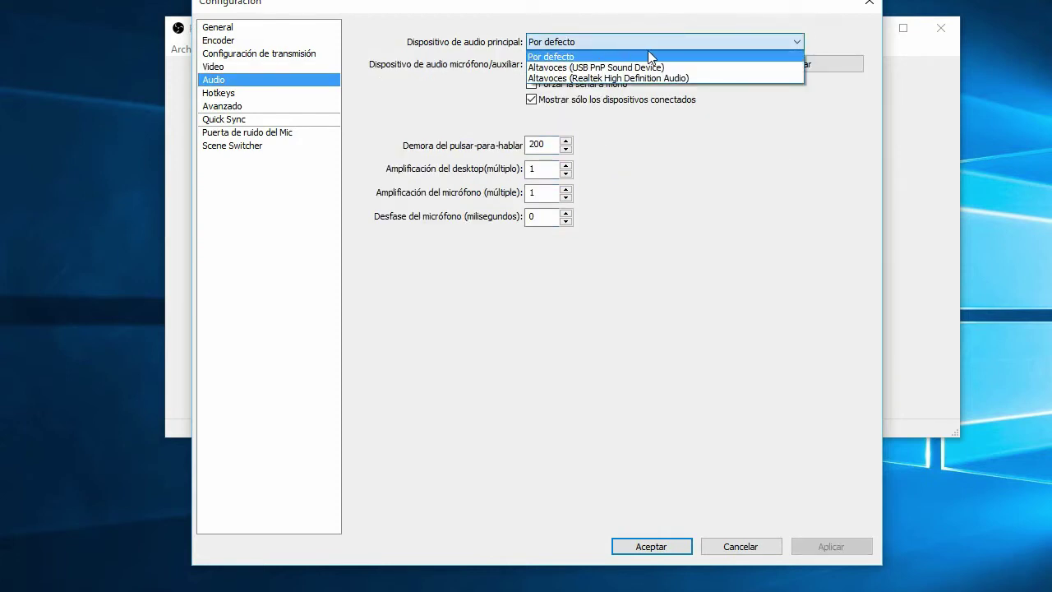
pyautogui.click(648, 53)
# Select Micrófono (Blue Snowball) as the microphone/auxiliary audio device
pyautogui.click(632, 65)
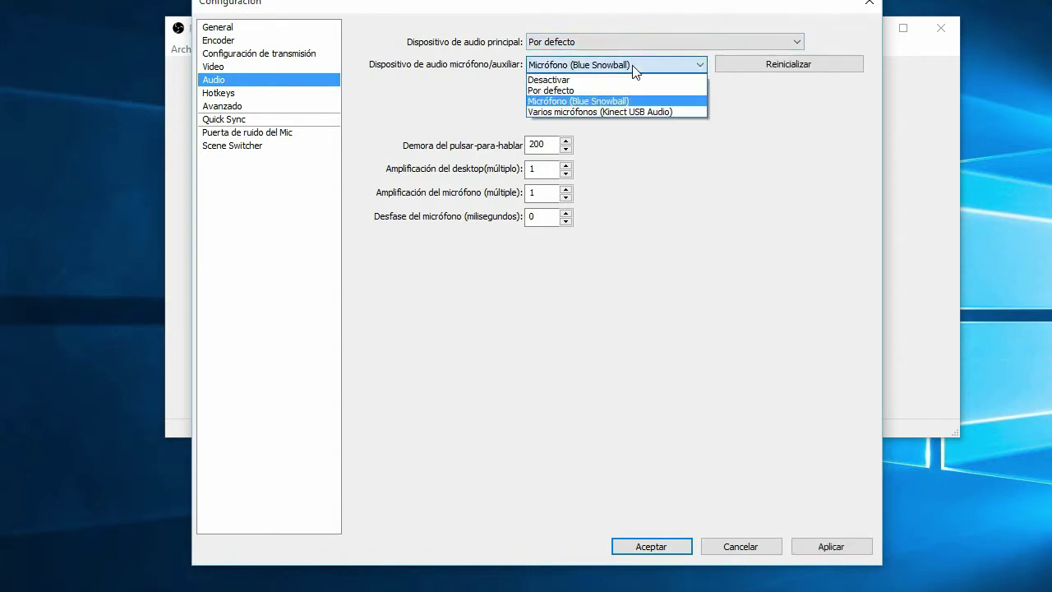
pyautogui.click(573, 102)
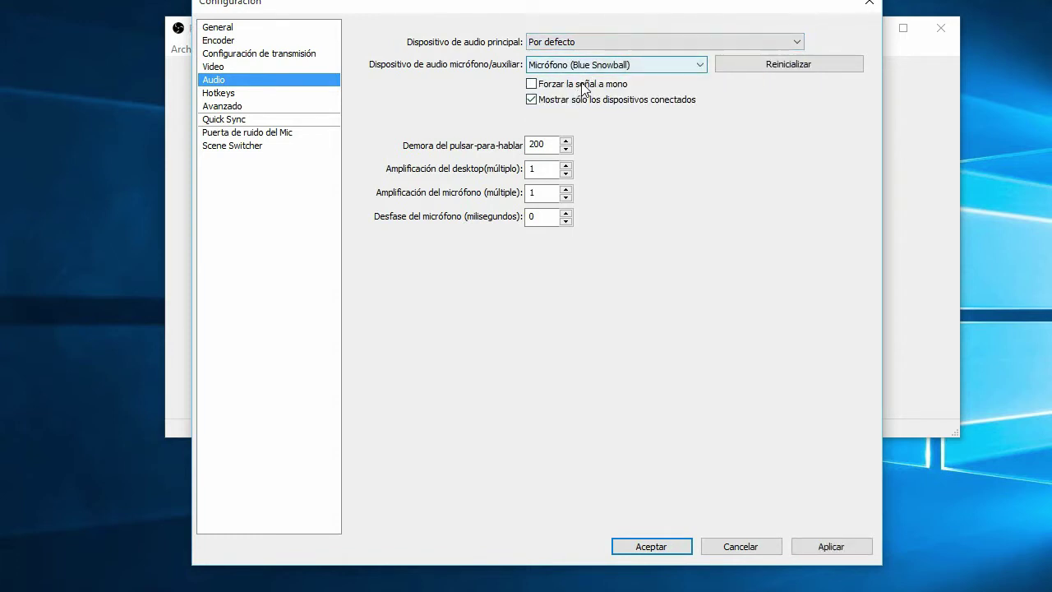
pyautogui.click(592, 65)
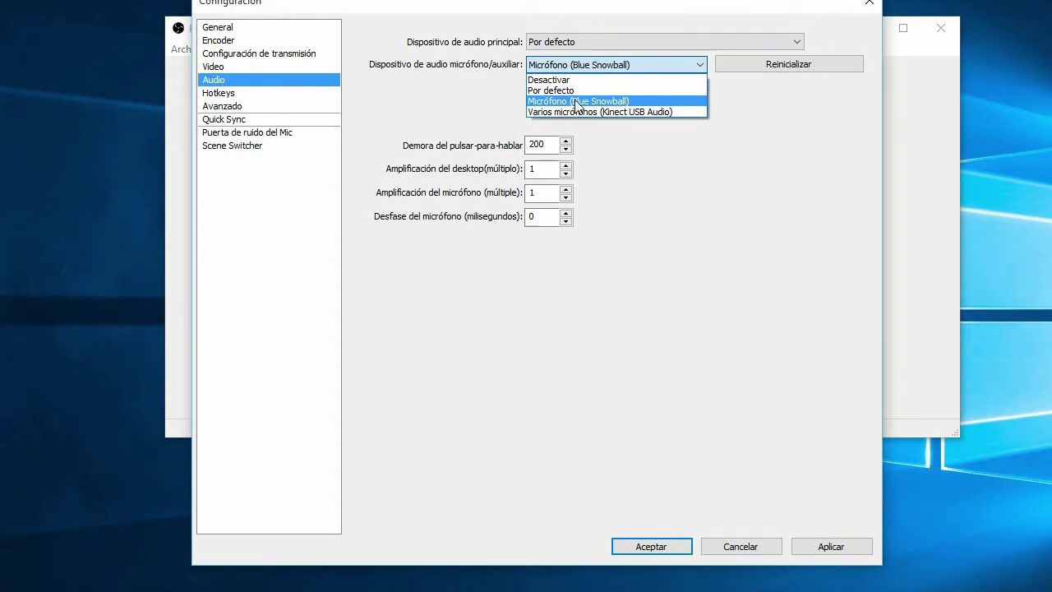
pyautogui.click(578, 101)
pyautogui.click(615, 69)
pyautogui.click(604, 98)
pyautogui.click(618, 65)
pyautogui.click(608, 98)
pyautogui.click(612, 65)
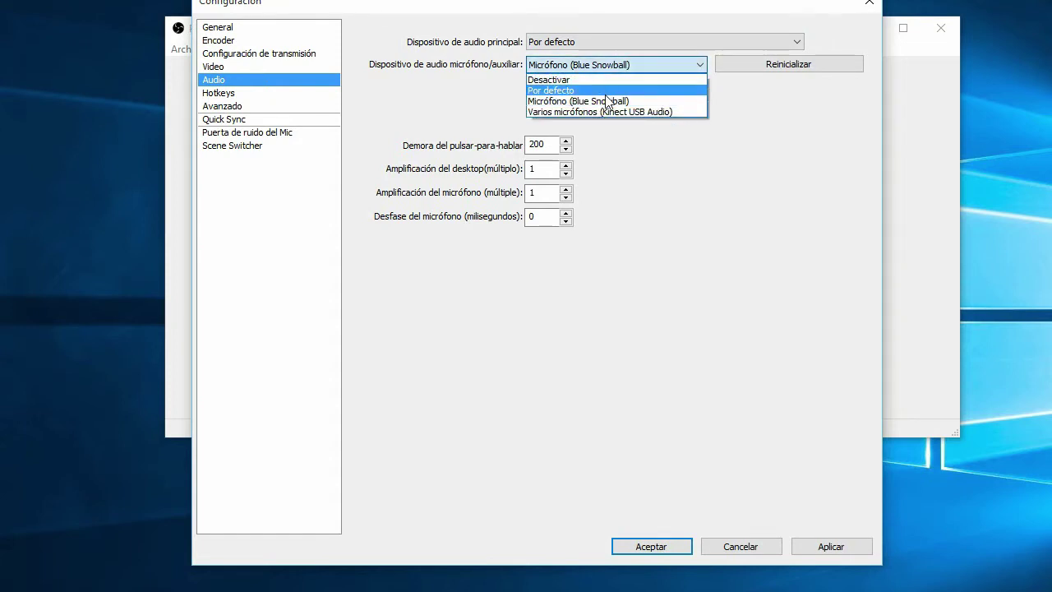
pyautogui.click(606, 101)
# Review the microphone offset, microphone and desktop amplification, and push-to-talk delay values
pyautogui.doubleClick(539, 218)
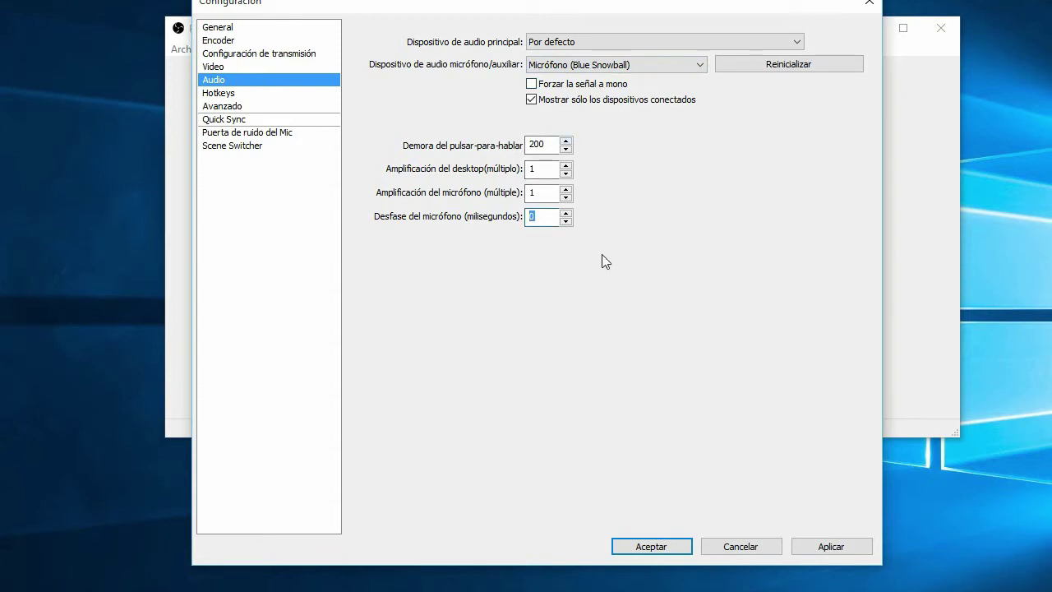
pyautogui.click(534, 192)
pyautogui.click(542, 193)
pyautogui.moveTo(543, 145); pyautogui.dragTo(527, 145)
pyautogui.moveTo(539, 169); pyautogui.dragTo(523, 187)
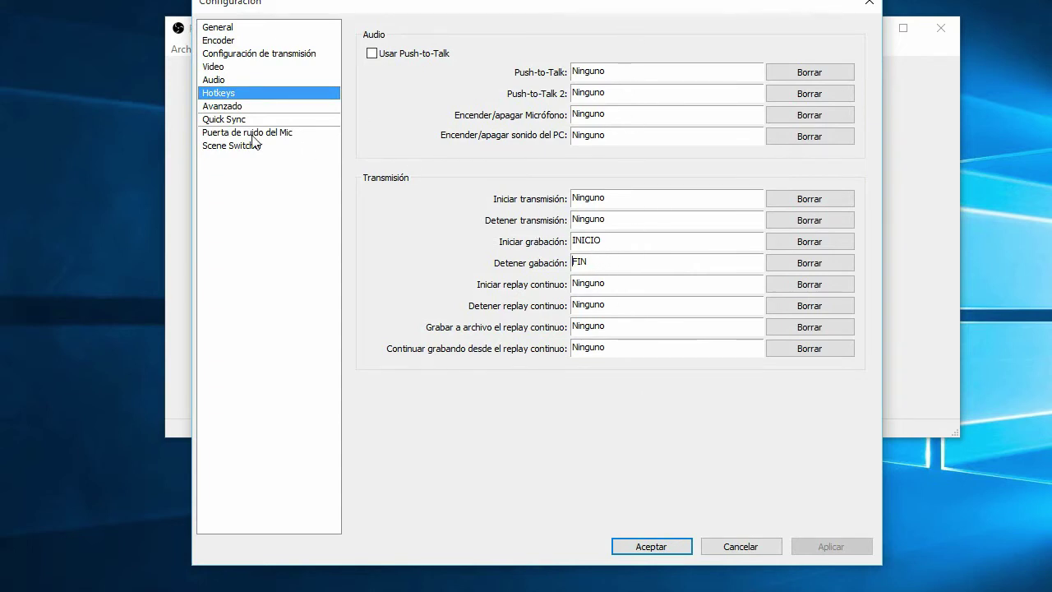
# Look over the advanced settings and the Quick Sync encoder settings
pyautogui.click(240, 109)
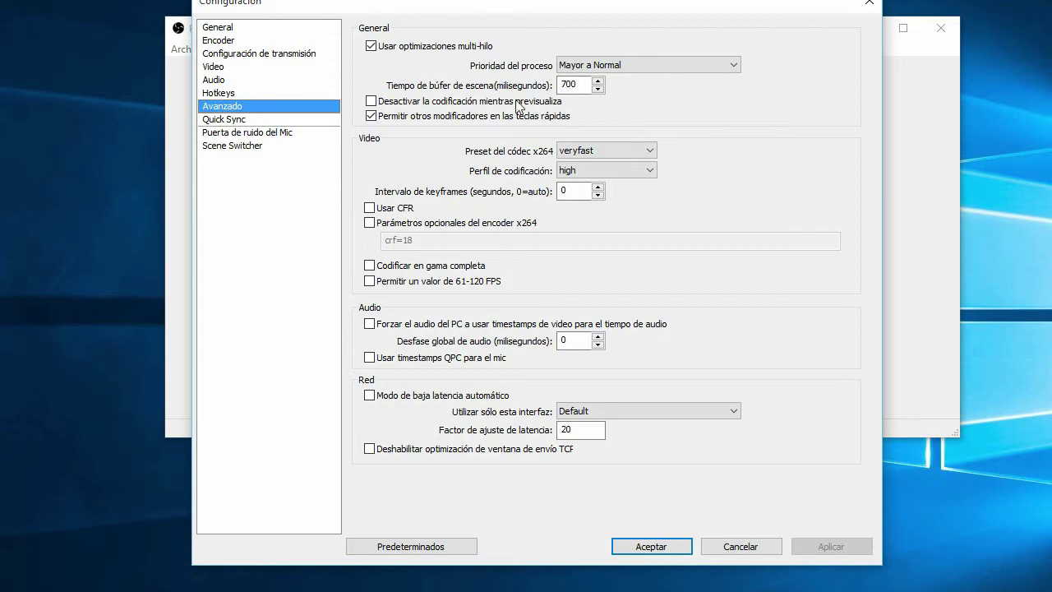
pyautogui.click(232, 121)
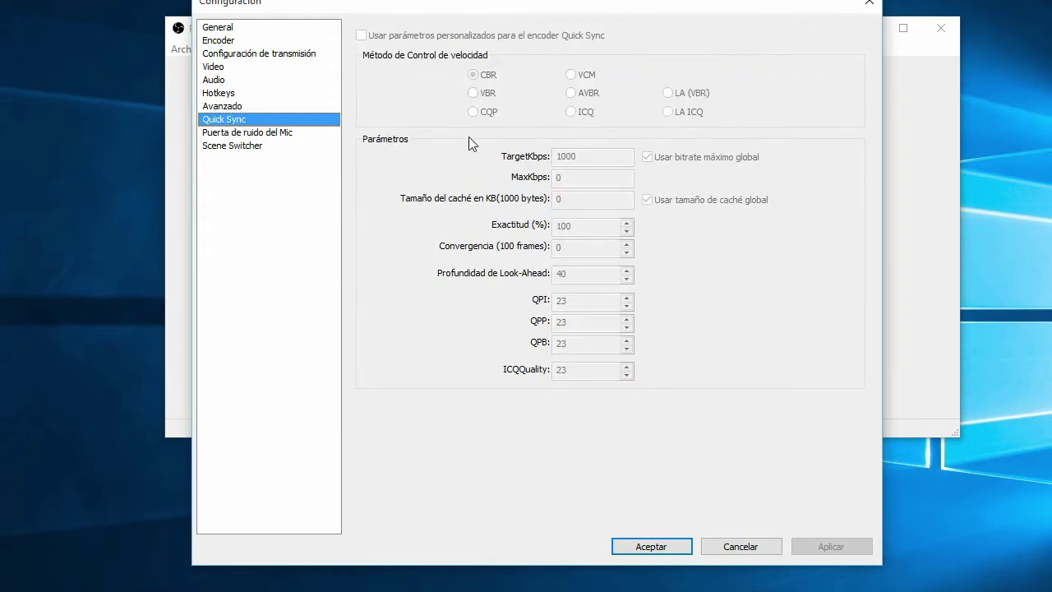
pyautogui.click(288, 138)
pyautogui.click(307, 120)
# Try enabling the microphone noise gate and lowering its closing threshold to about -62 dB
pyautogui.click(271, 133)
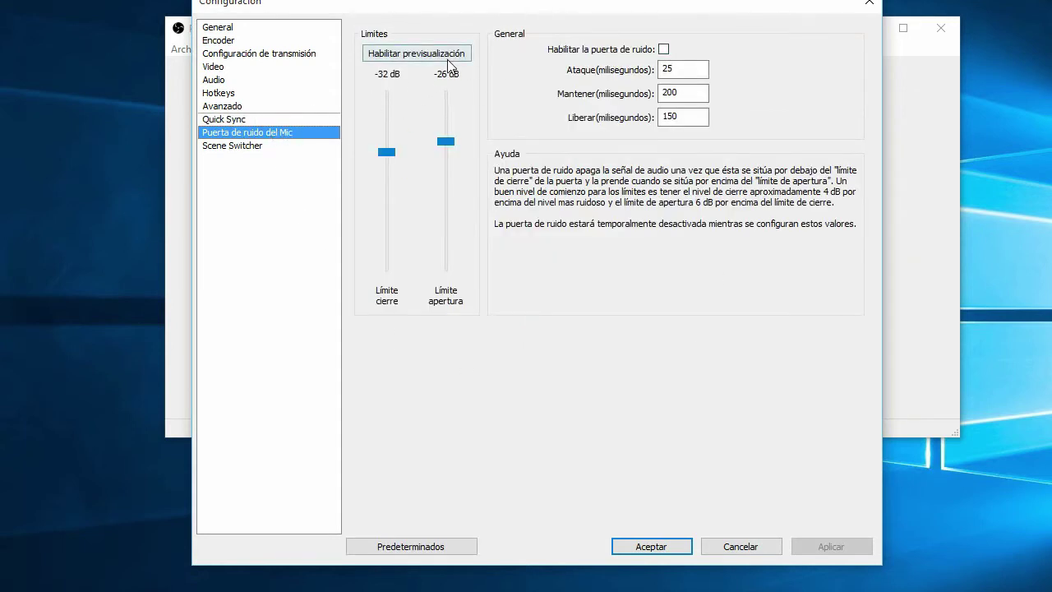
pyautogui.click(663, 49)
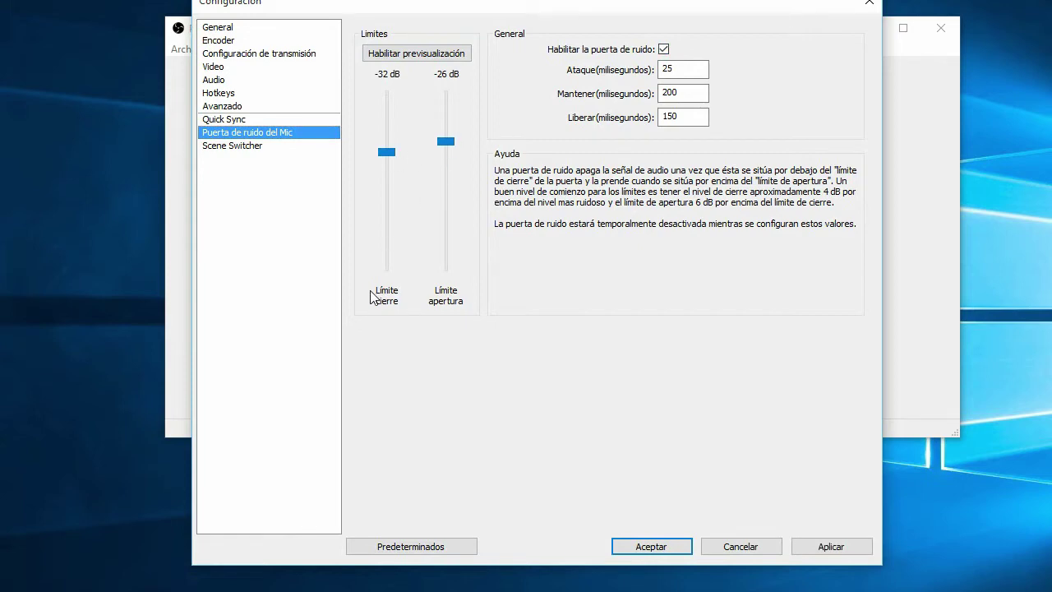
pyautogui.moveTo(387, 153); pyautogui.dragTo(390, 222)
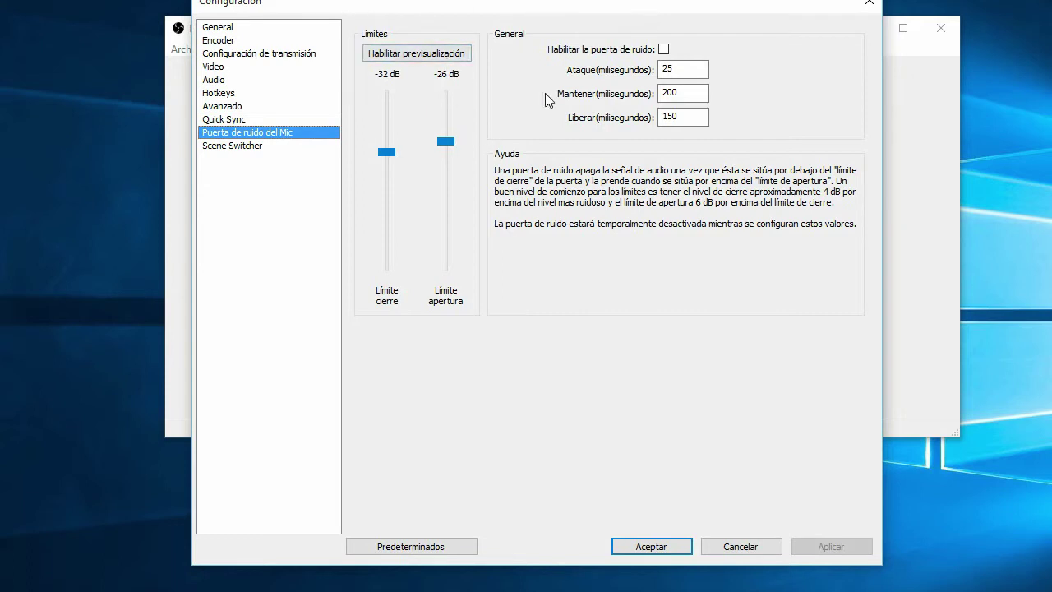
pyautogui.click(663, 49)
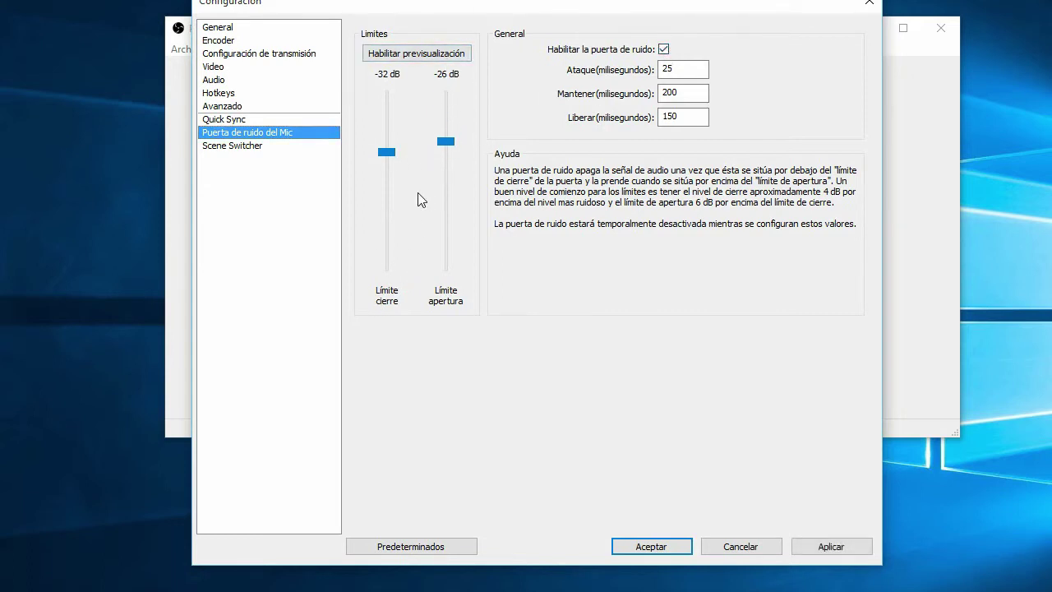
pyautogui.moveTo(391, 214); pyautogui.dragTo(386, 206)
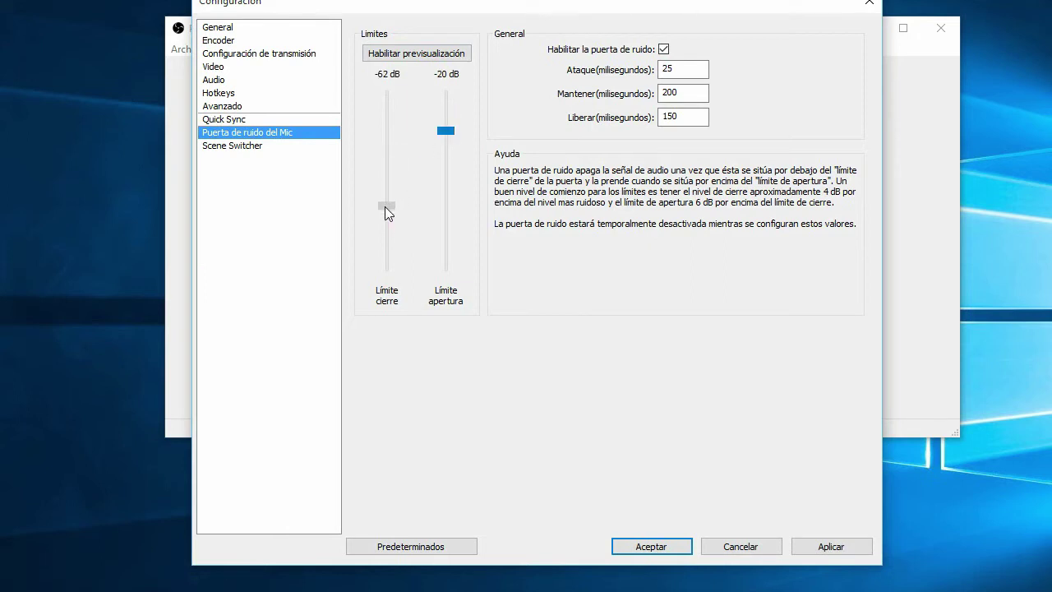
# Turn the noise gate off and open the Scene Switcher settings without saving the changes
pyautogui.click(664, 50)
pyautogui.click(273, 146)
pyautogui.click(554, 338)
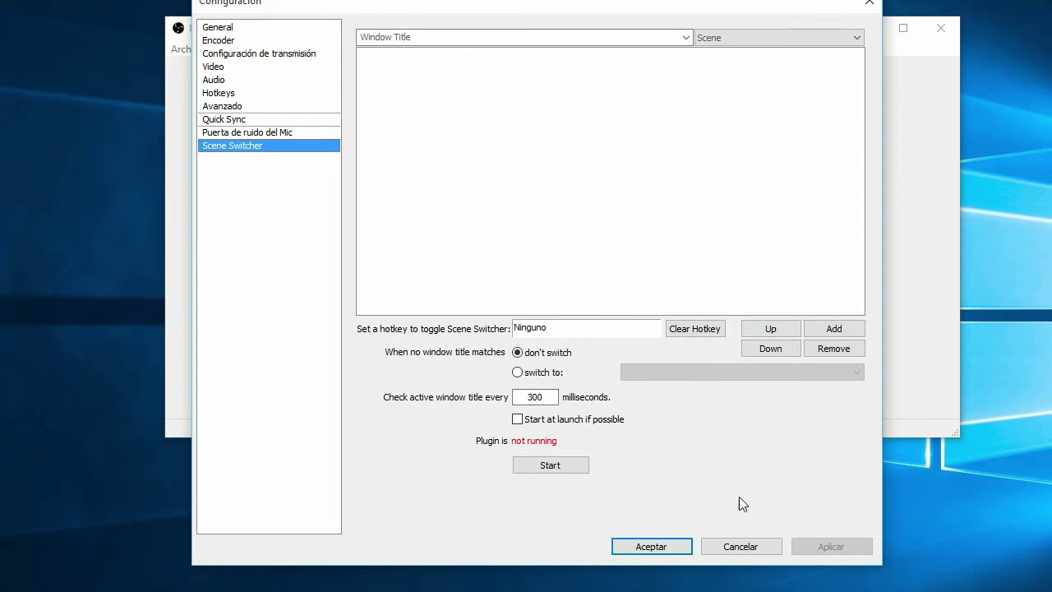
# Close the settings without saving and make the main window taller
pyautogui.click(740, 545)
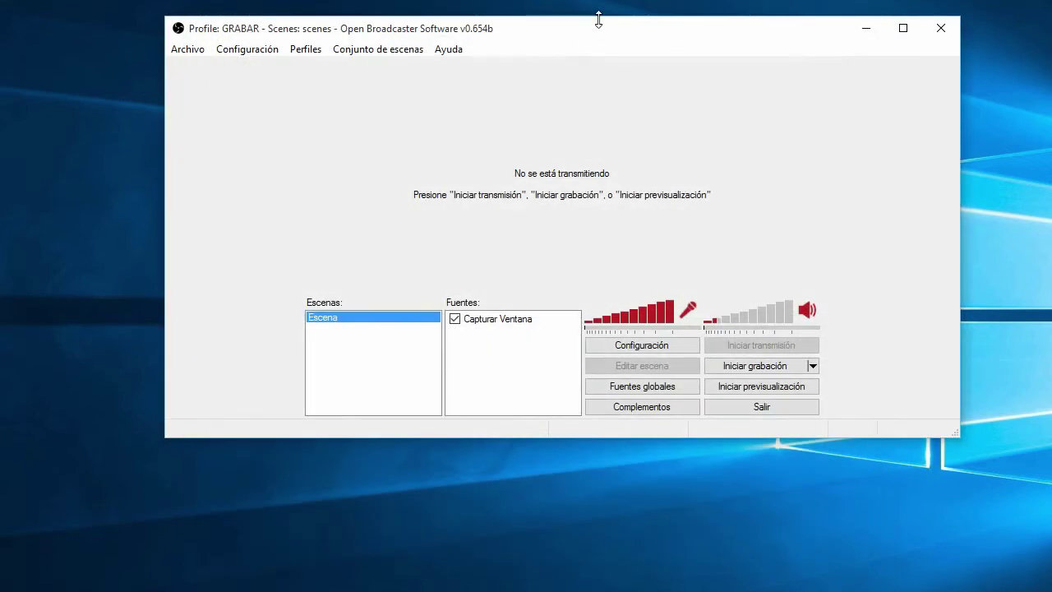
pyautogui.moveTo(598, 17)
pyautogui.mouseDown()
pyautogui.moveTo(598, 0)
pyautogui.moveTo(581, 24)
pyautogui.mouseUp()
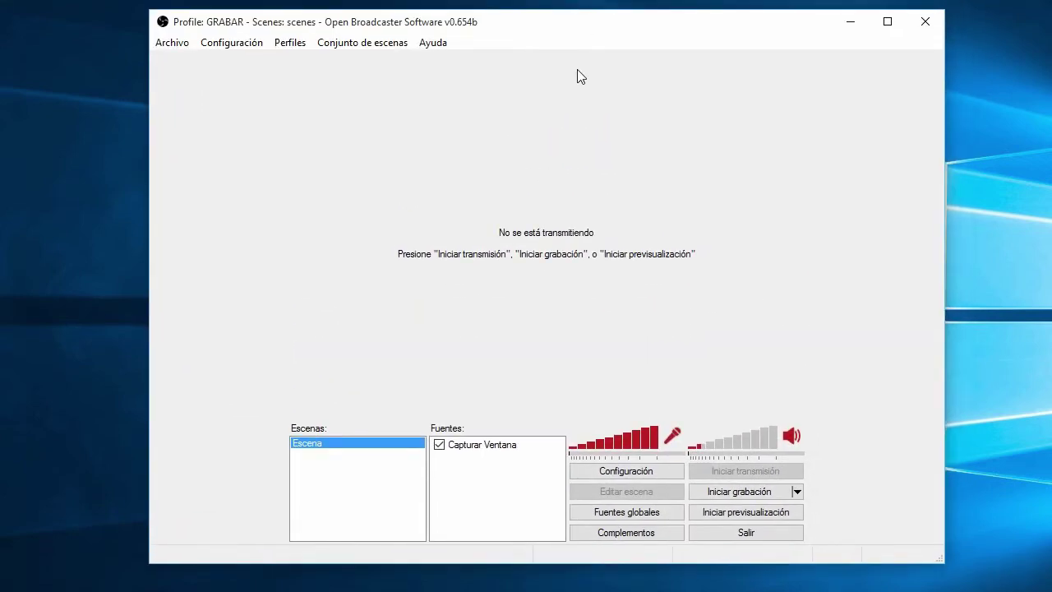
# Remove the existing scene named Escena from the scenes list
pyautogui.rightClick(376, 446)
pyautogui.click(438, 535)
pyautogui.press('Escape')
pyautogui.rightClick(376, 445)
pyautogui.click(370, 587)
pyautogui.rightClick(359, 447)
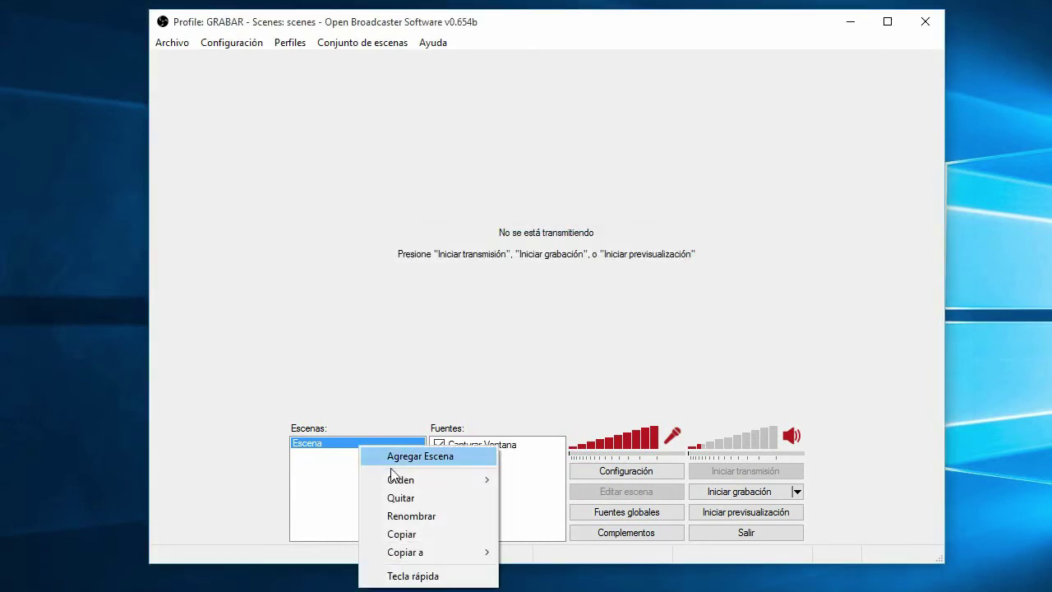
pyautogui.click(401, 498)
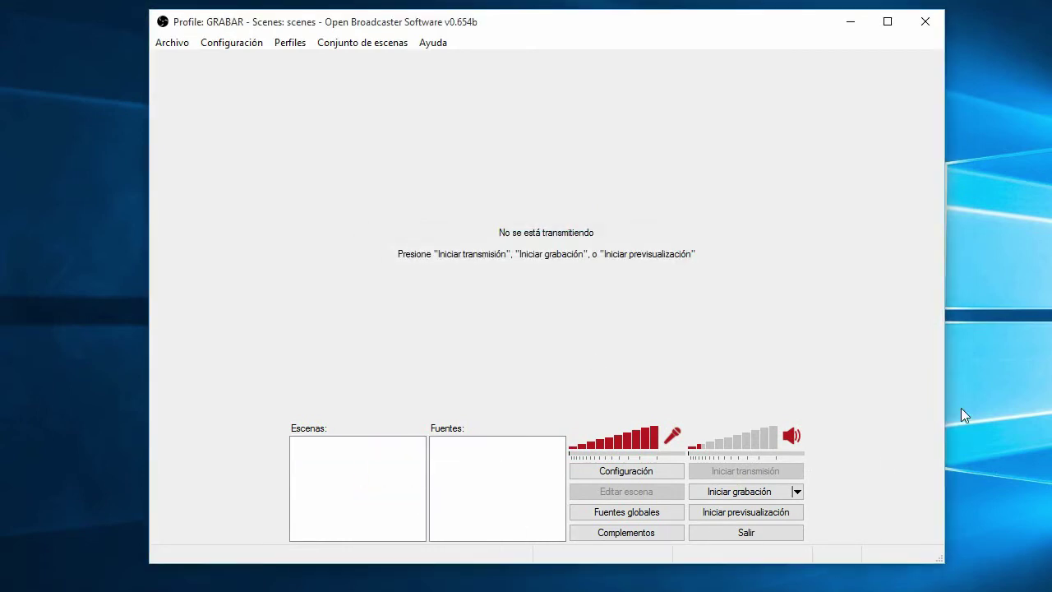
# Add a new scene with the default name Escena
pyautogui.rightClick(382, 460)
pyautogui.click(310, 459)
pyautogui.rightClick(364, 452)
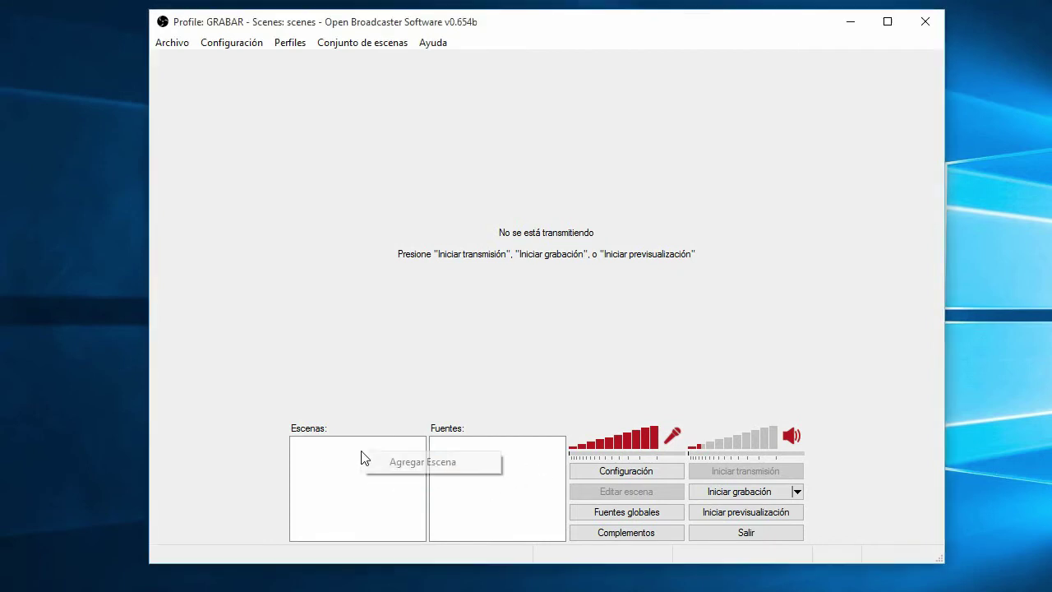
pyautogui.click(423, 461)
pyautogui.click(578, 307)
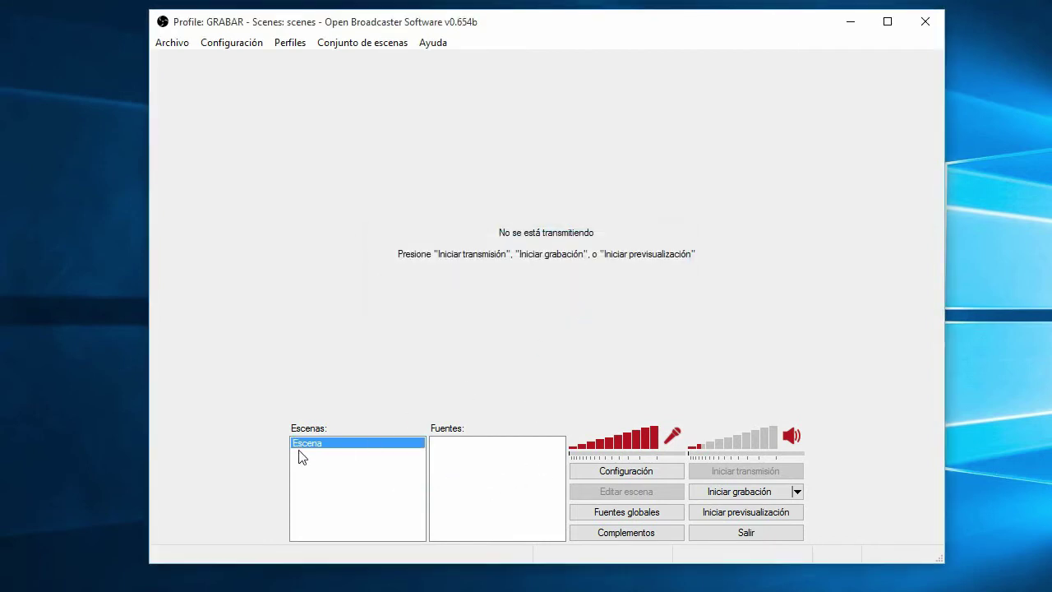
# Look over the source types that can be added to the new scene
pyautogui.rightClick(491, 461)
pyautogui.moveTo(511, 472)
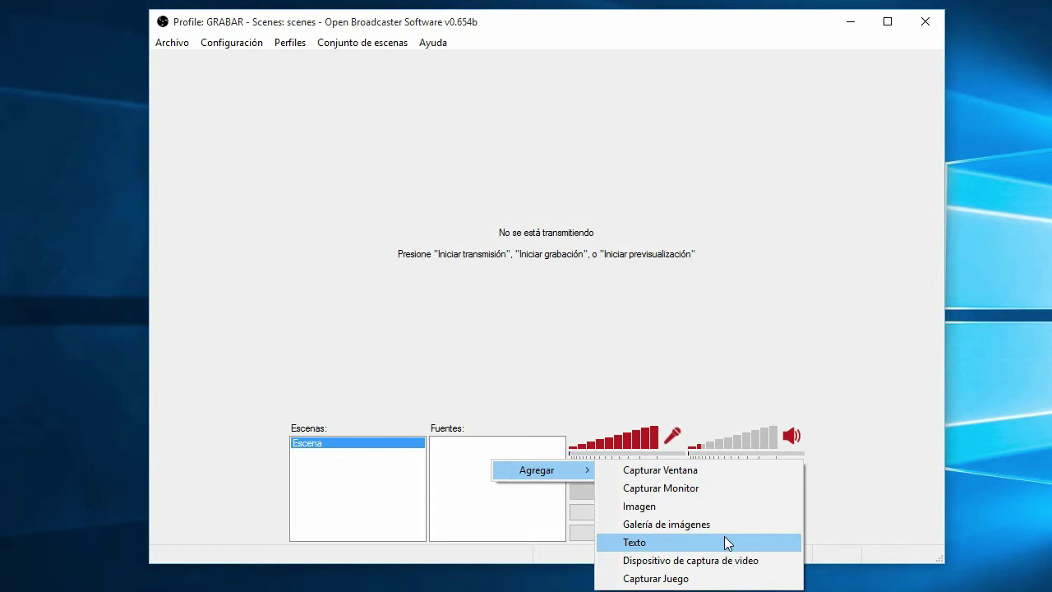
pyautogui.click(521, 495)
pyautogui.rightClick(475, 463)
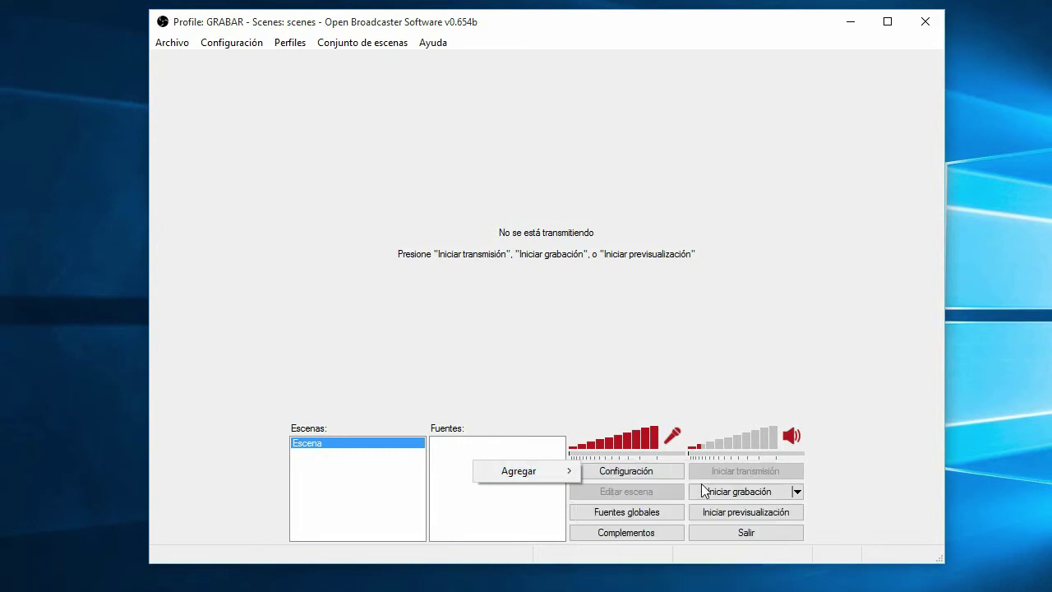
pyautogui.click(757, 567)
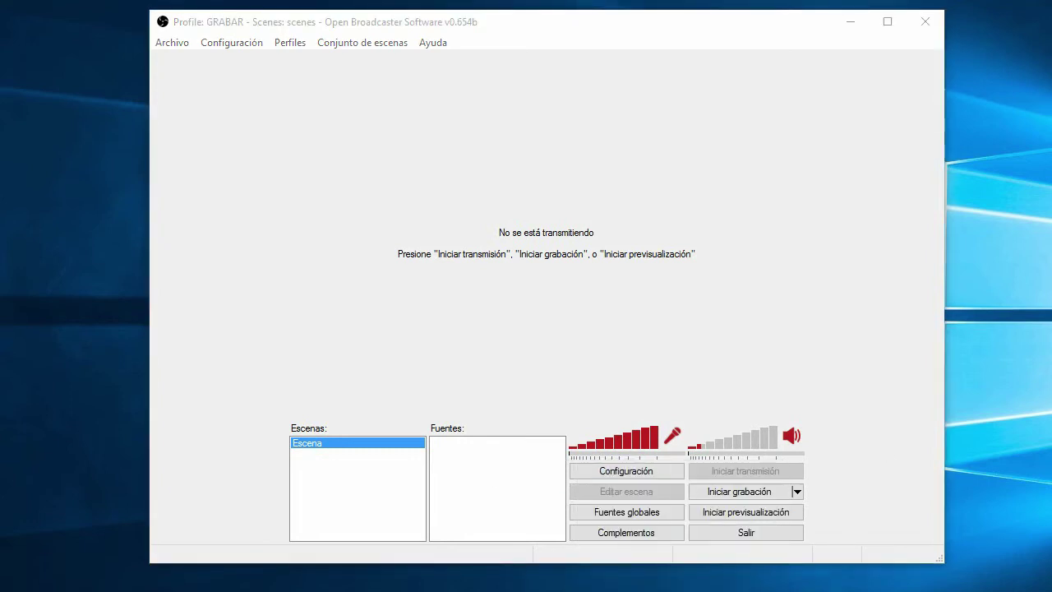
# Launch the bgb application from the Emuladores\Bgb folder, and shift the OBS window aside after closing the folder
pyautogui.press('super')
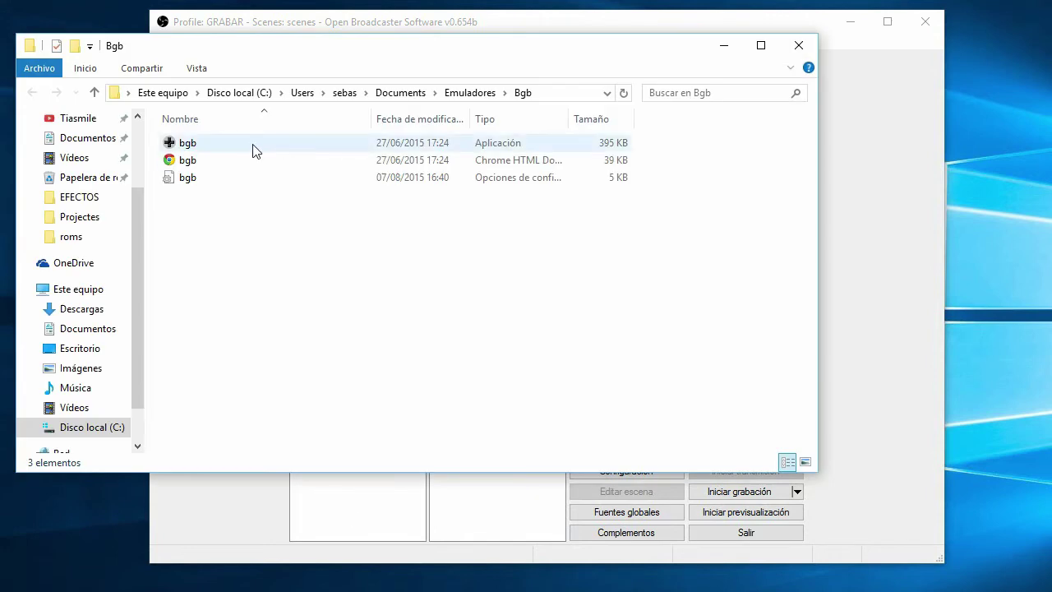
pyautogui.click(200, 145)
pyautogui.doubleClick(200, 144)
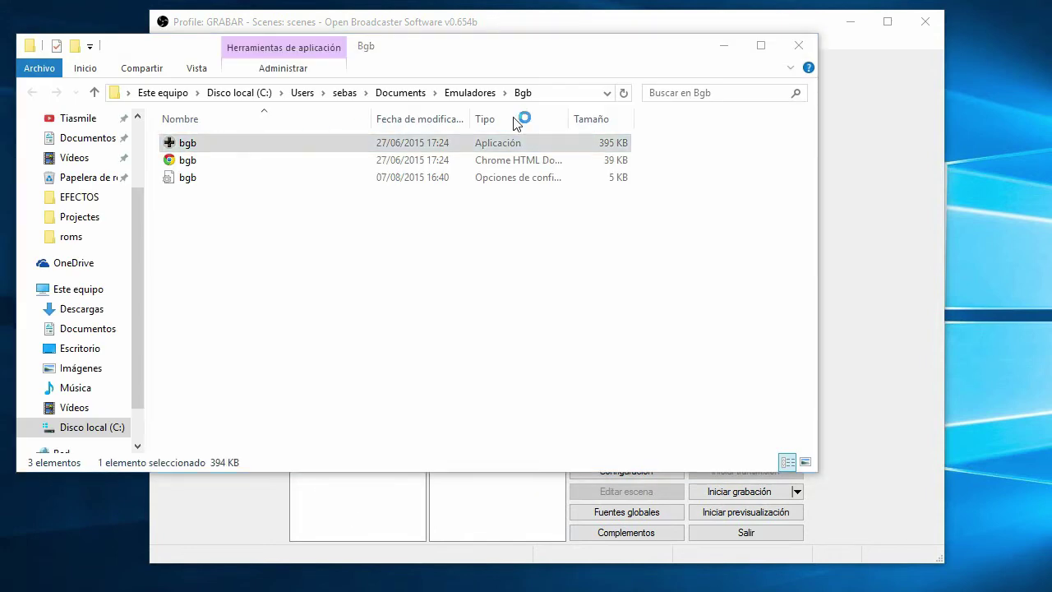
pyautogui.click(802, 43)
pyautogui.moveTo(585, 18); pyautogui.dragTo(670, 19)
# Add a window capture source for the bgb window, with compatible mode on and mouse capture off
pyautogui.rightClick(546, 455)
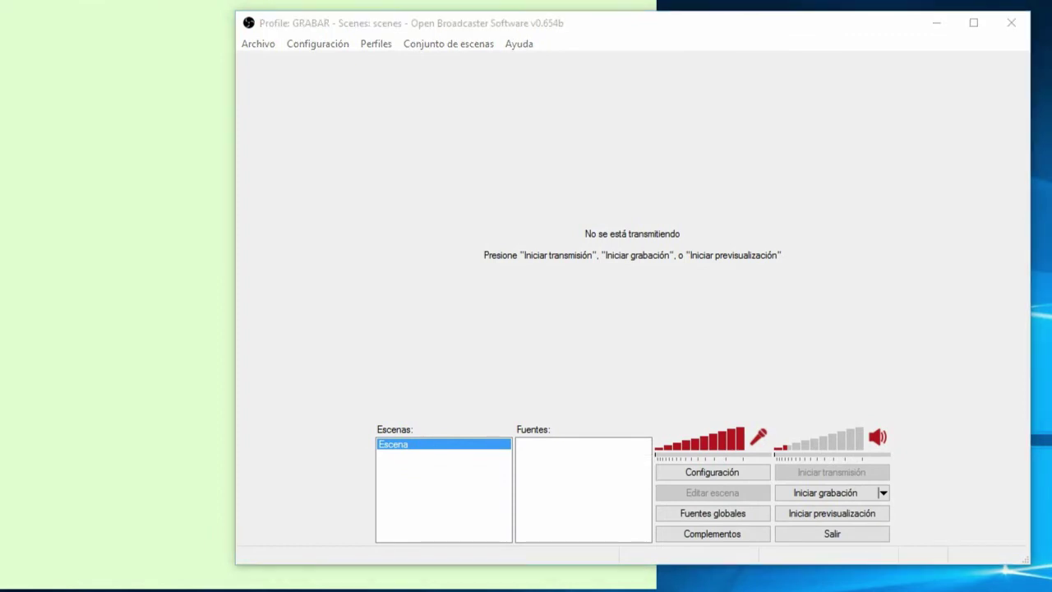
pyautogui.rightClick(563, 463)
pyautogui.moveTo(591, 475)
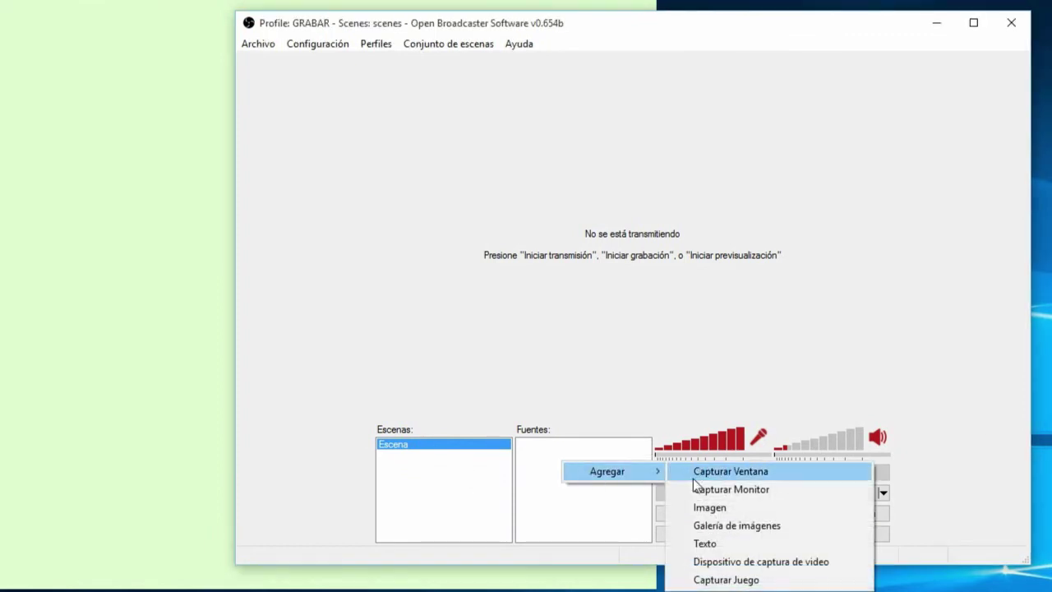
pyautogui.click(740, 477)
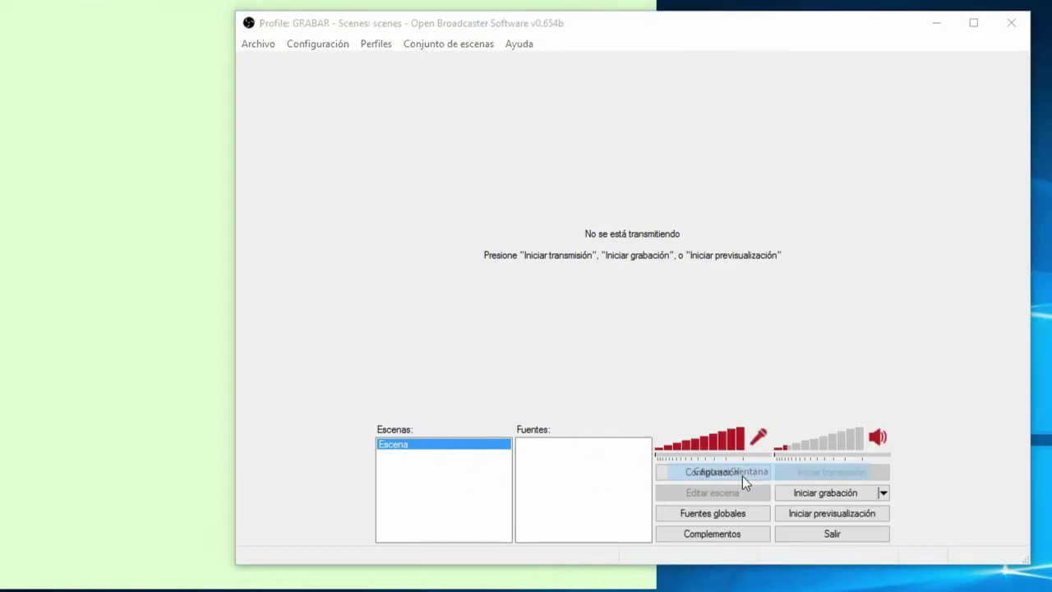
pyautogui.click(800, 430)
pyautogui.click(759, 210)
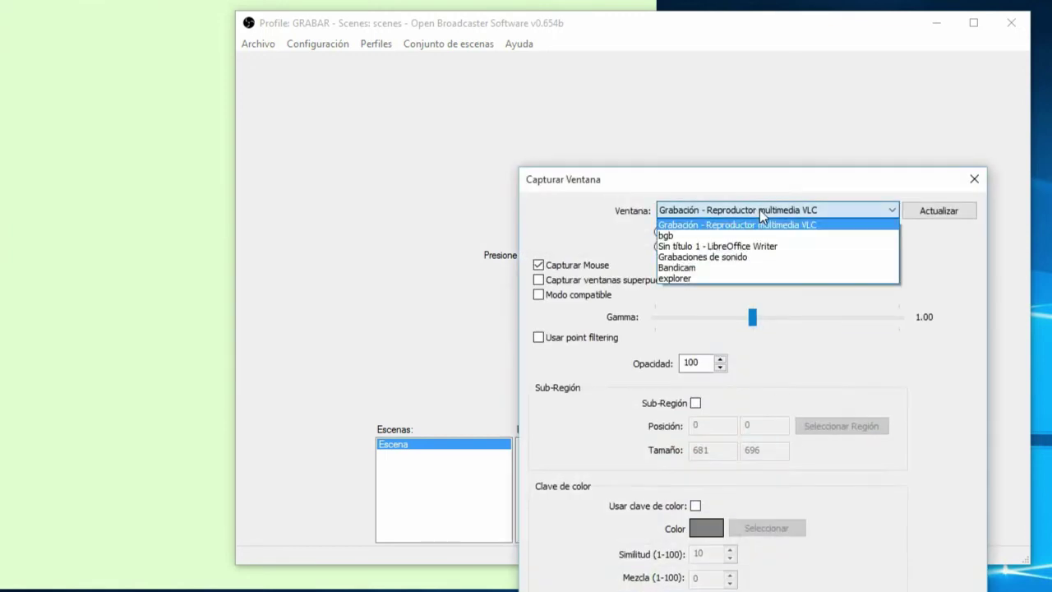
pyautogui.click(712, 235)
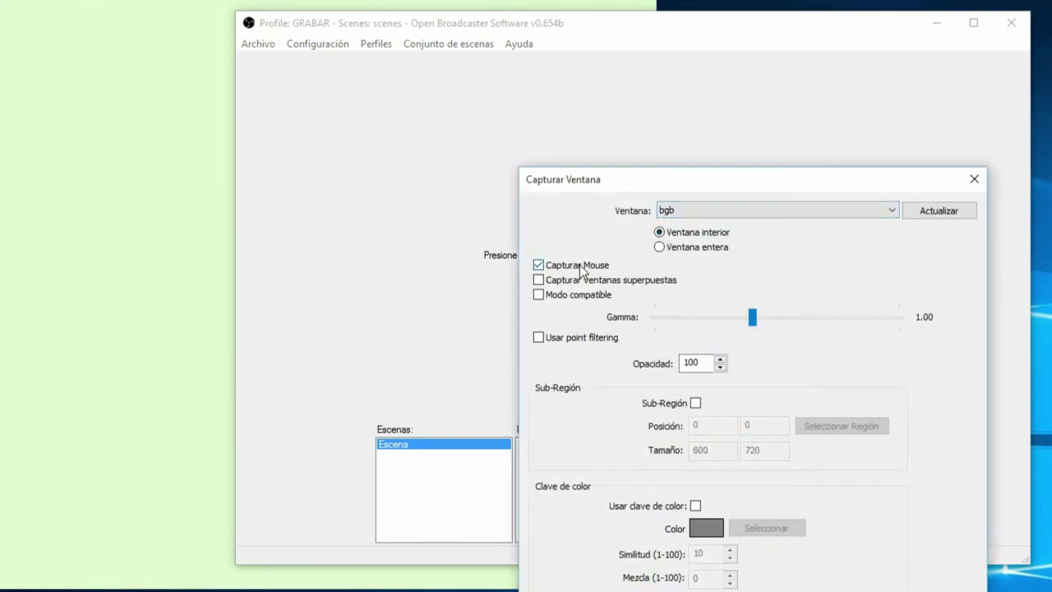
pyautogui.click(573, 295)
pyautogui.click(577, 266)
# Try limiting the bgb window capture to a hand-drawn sub-region, and turn the sub-region option off again
pyautogui.click(696, 403)
pyautogui.click(802, 426)
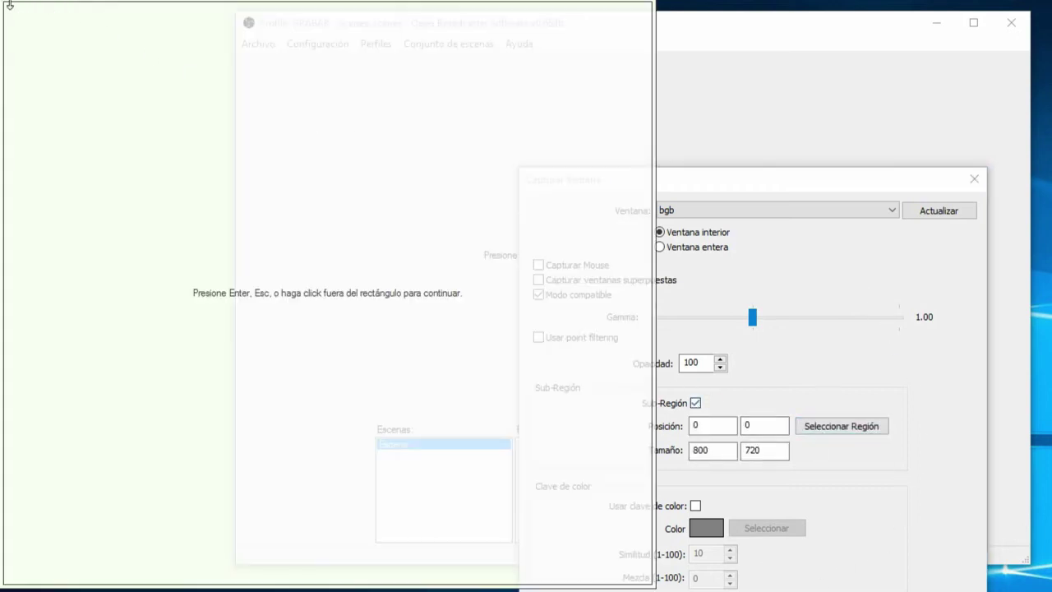
pyautogui.moveTo(5, 5); pyautogui.dragTo(124, 288)
pyautogui.click(700, 405)
pyautogui.click(699, 405)
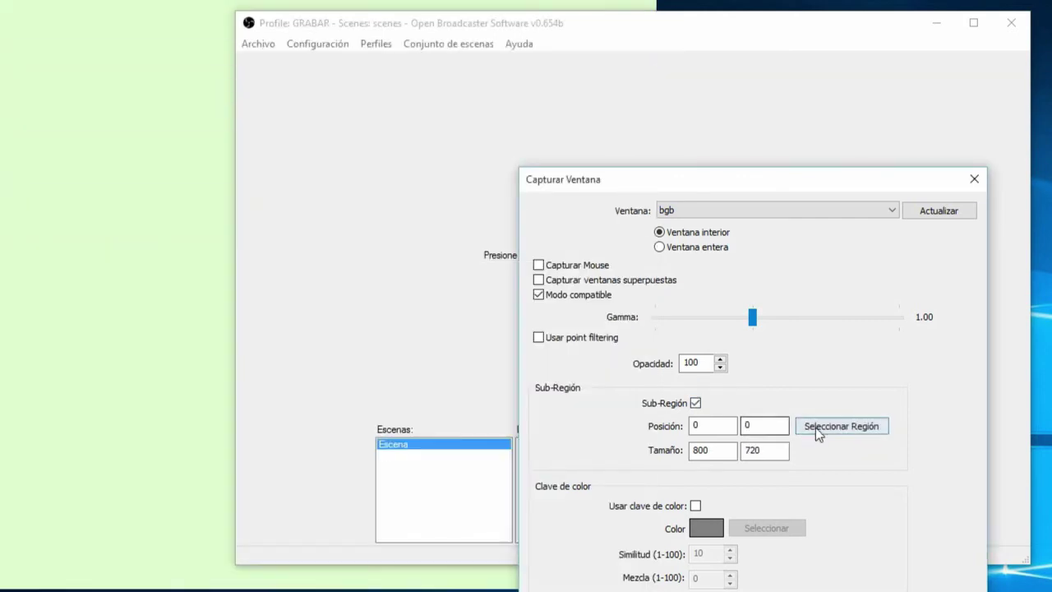
pyautogui.click(815, 427)
pyautogui.moveTo(6, 2); pyautogui.dragTo(36, 263)
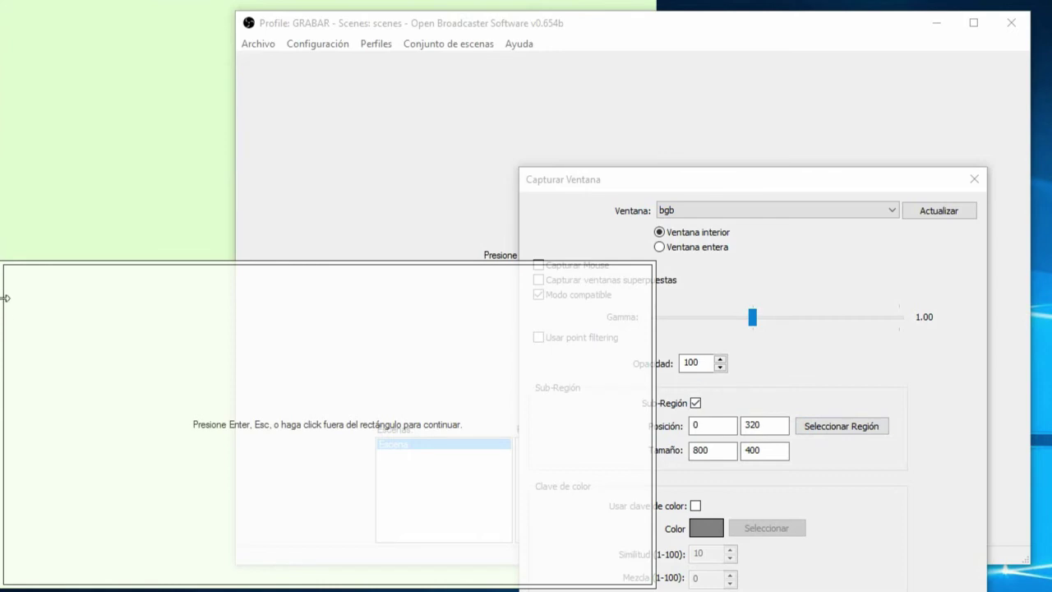
pyautogui.moveTo(3, 300); pyautogui.dragTo(282, 302)
pyautogui.click(676, 406)
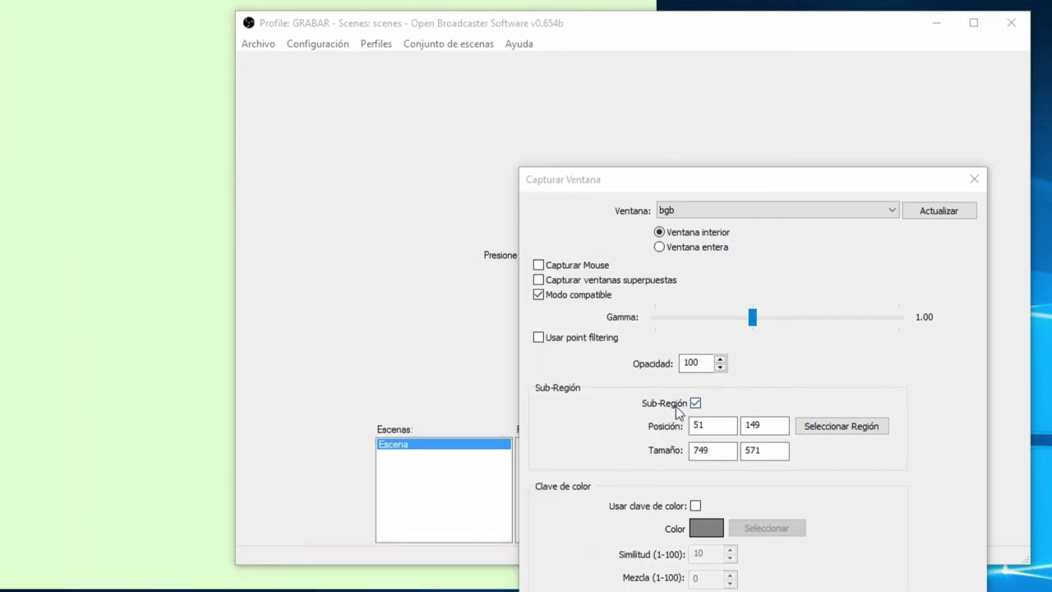
pyautogui.click(695, 402)
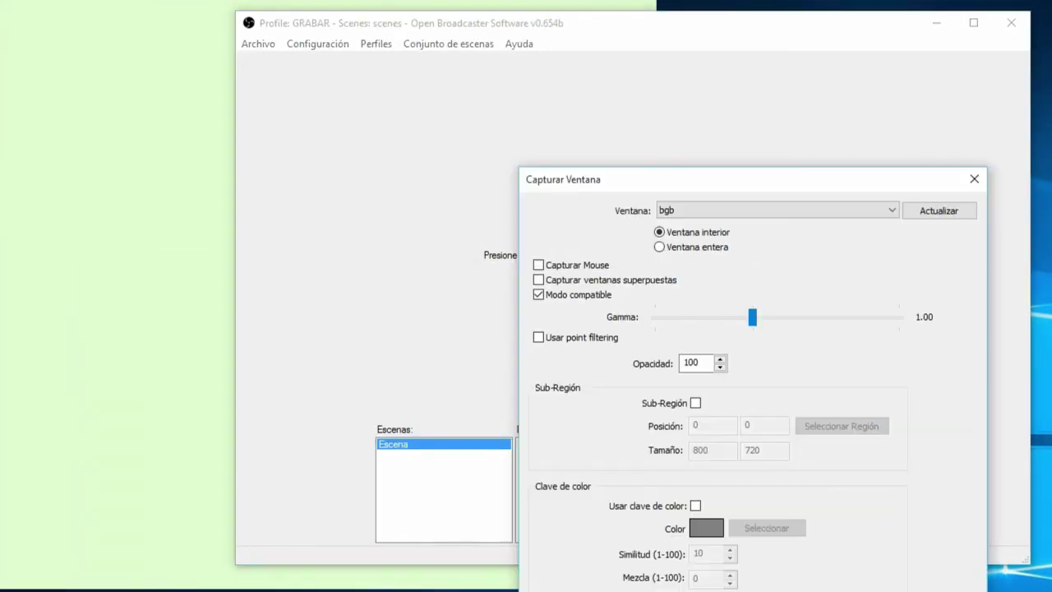
# Accept the window capture source and add an image source using the Fondo background from Videos\Tiasmile\Imagenes
pyautogui.press('Return')
pyautogui.rightClick(585, 483)
pyautogui.moveTo(610, 488)
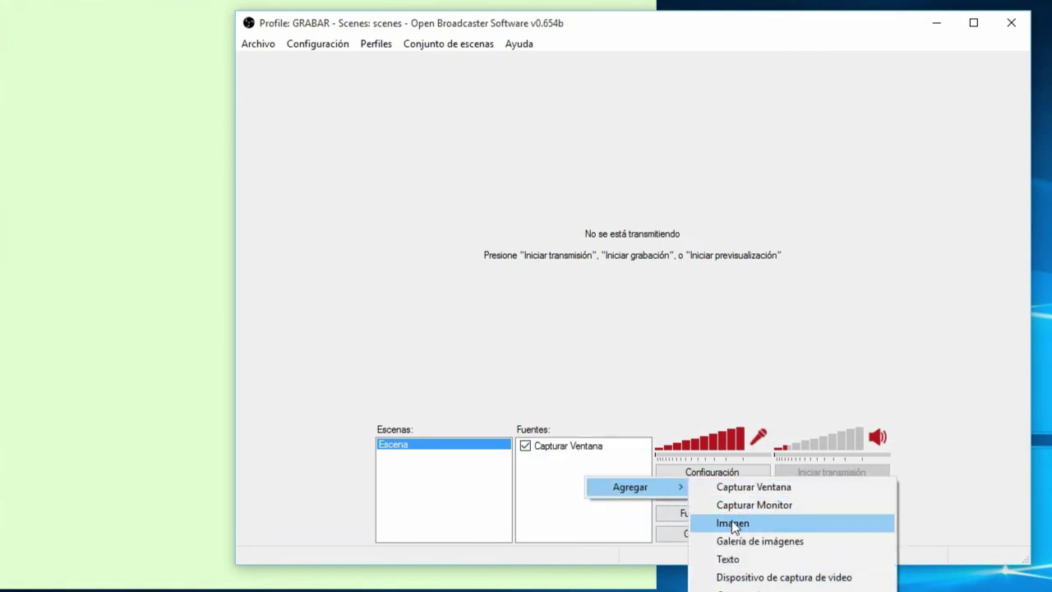
pyautogui.click(731, 521)
pyautogui.click(831, 428)
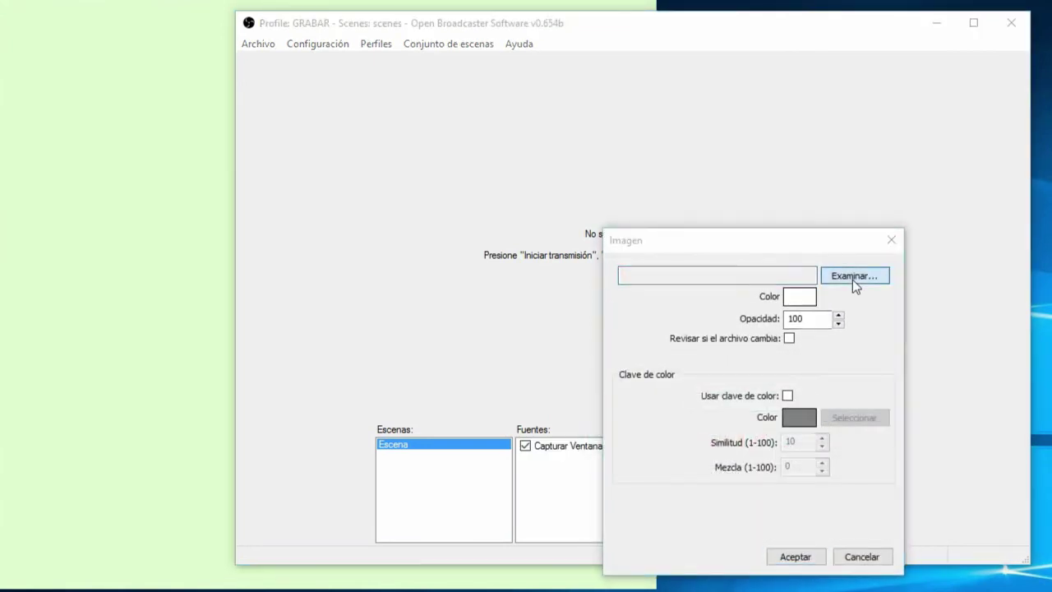
pyautogui.click(852, 279)
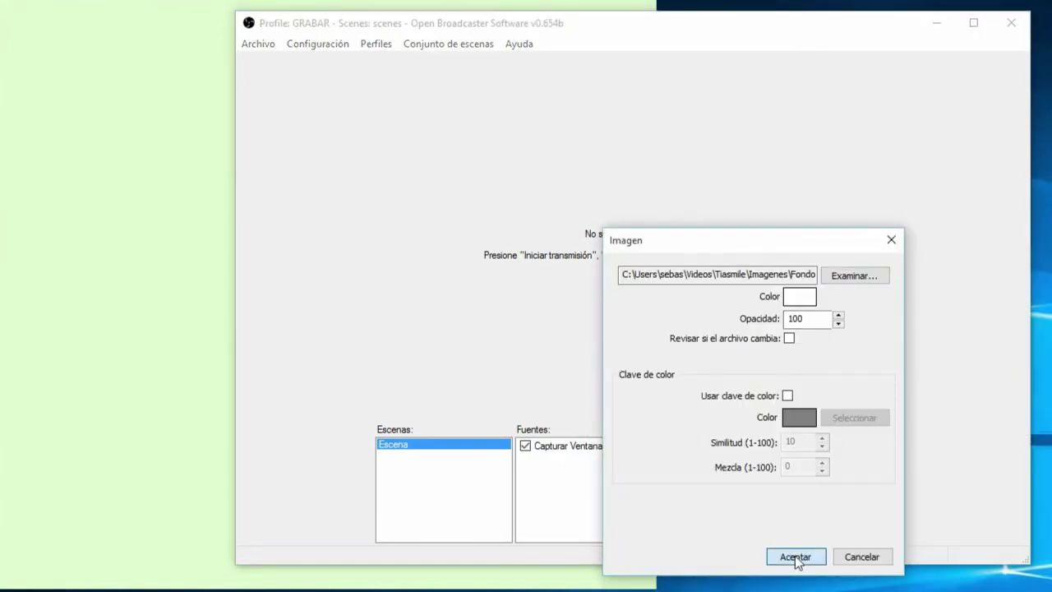
pyautogui.click(795, 557)
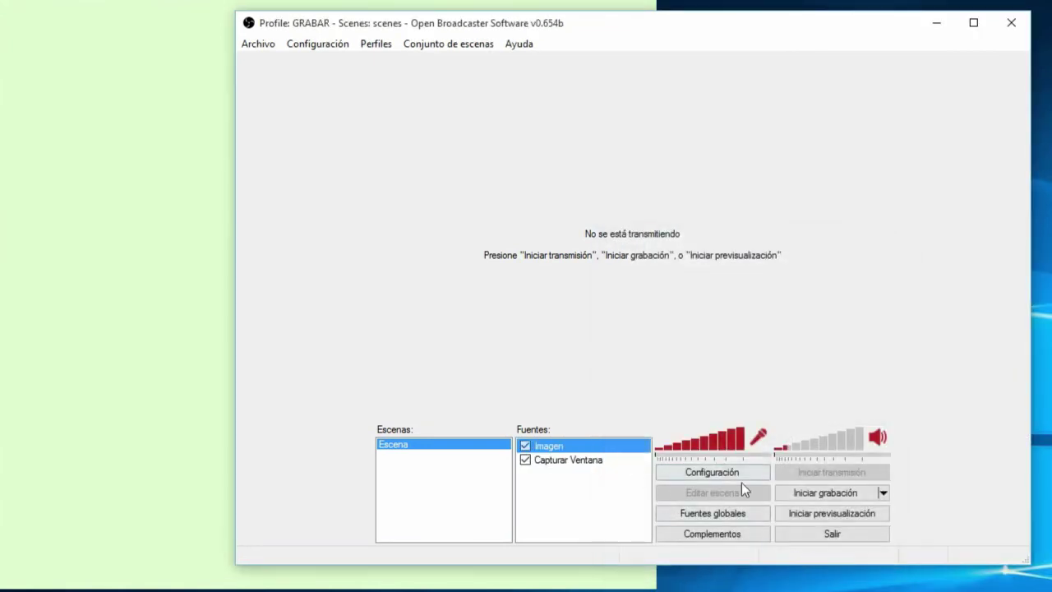
# Start the preview and switch on scene editing for the window capture source
pyautogui.click(818, 517)
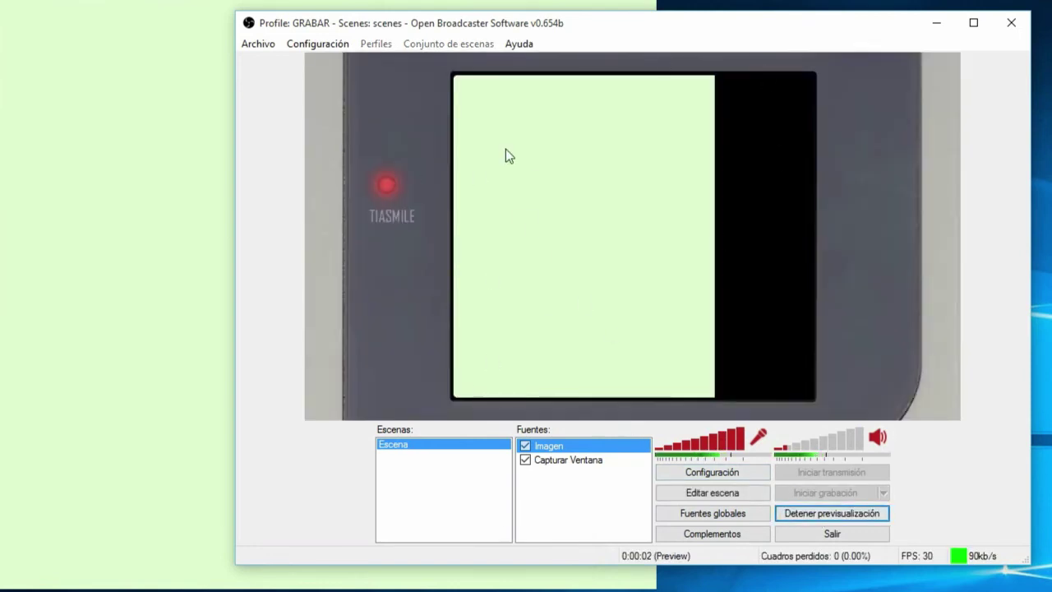
pyautogui.click(575, 462)
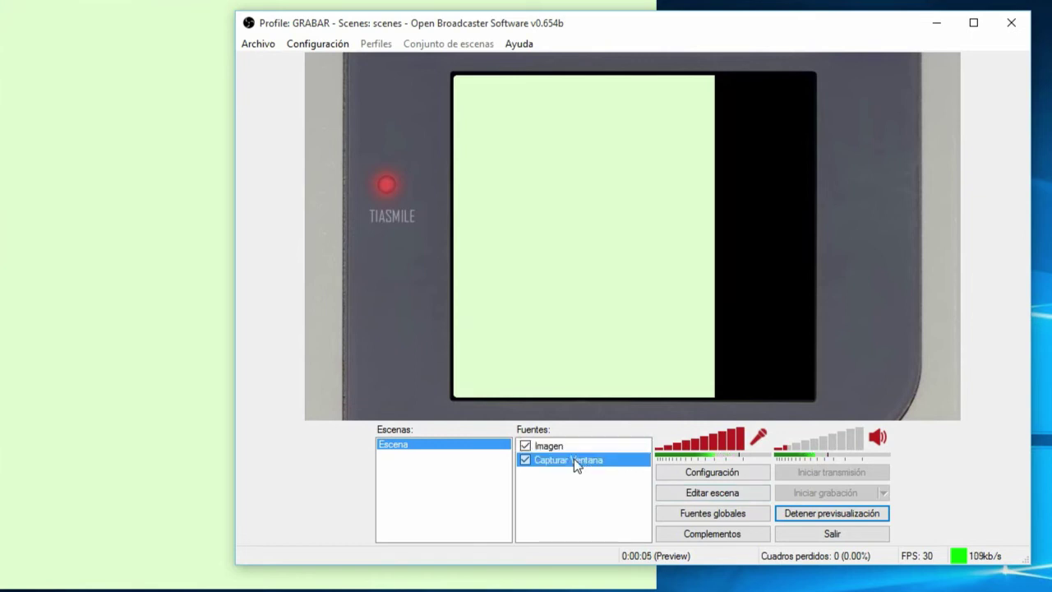
pyautogui.click(674, 493)
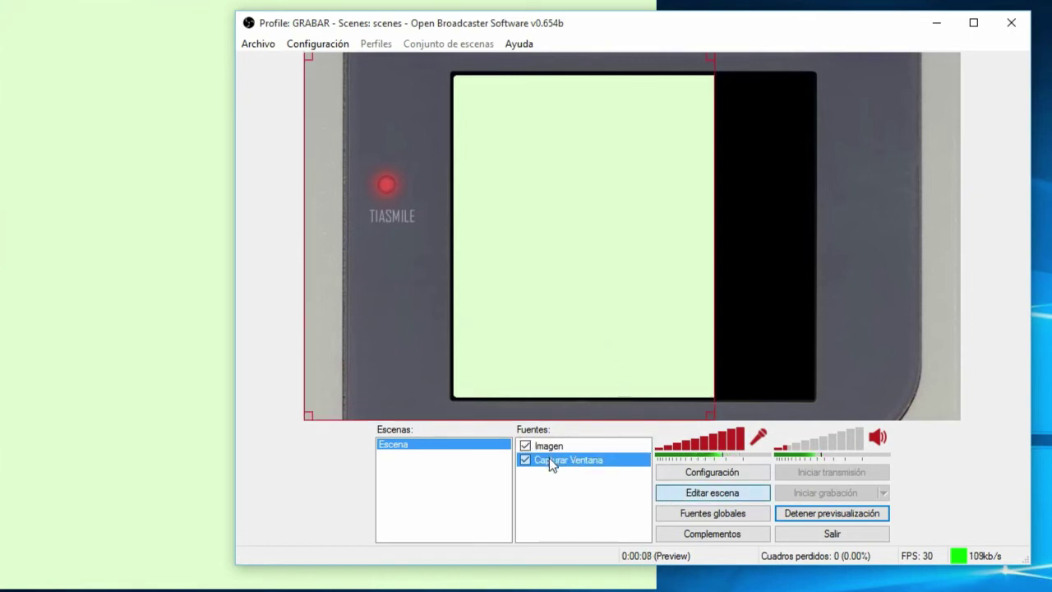
# Move and shrink the window capture so it fits the screen opening of the console background image
pyautogui.moveTo(563, 329); pyautogui.dragTo(695, 326)
pyautogui.moveTo(445, 57); pyautogui.dragTo(466, 83)
pyautogui.press('Left')
pyautogui.press('Left')
pyautogui.press('Left')
pyautogui.press('Left')
pyautogui.press('Left')
pyautogui.press('Left')
pyautogui.press('Left')
pyautogui.press('Left')
pyautogui.press('Left')
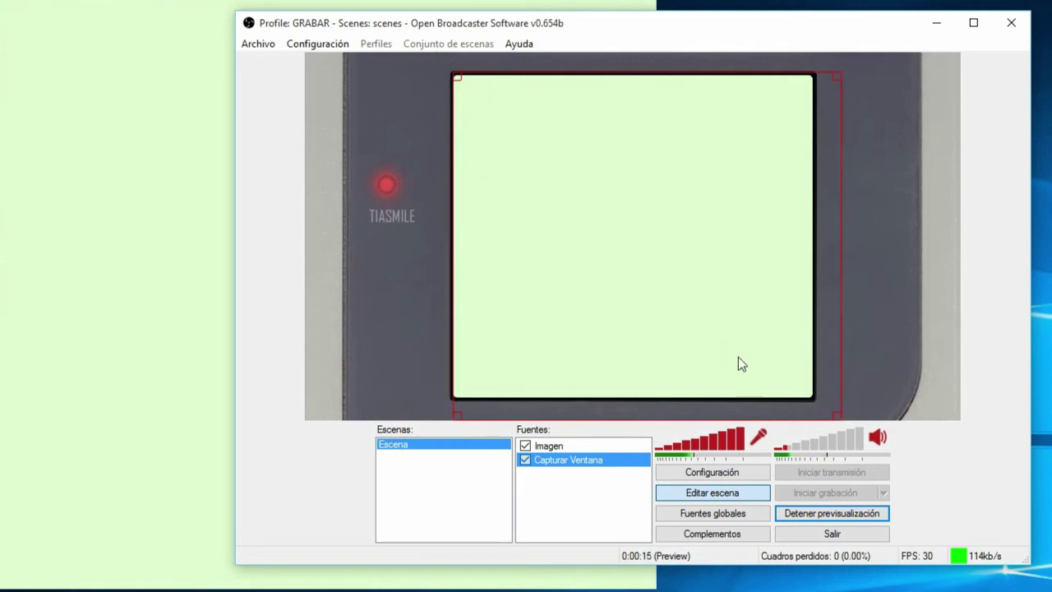
pyautogui.moveTo(836, 415); pyautogui.dragTo(812, 397)
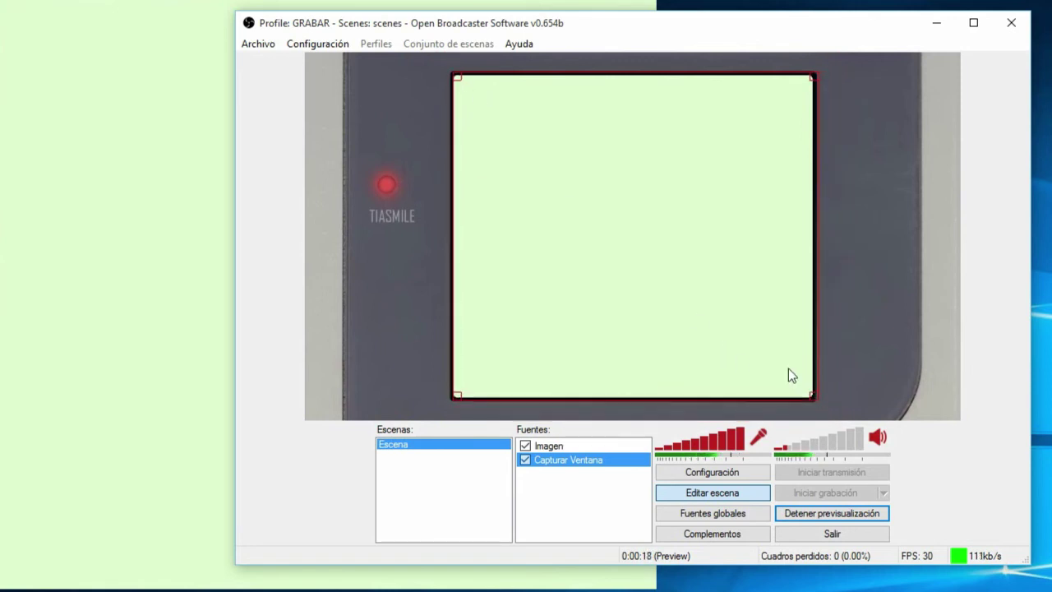
pyautogui.click(601, 488)
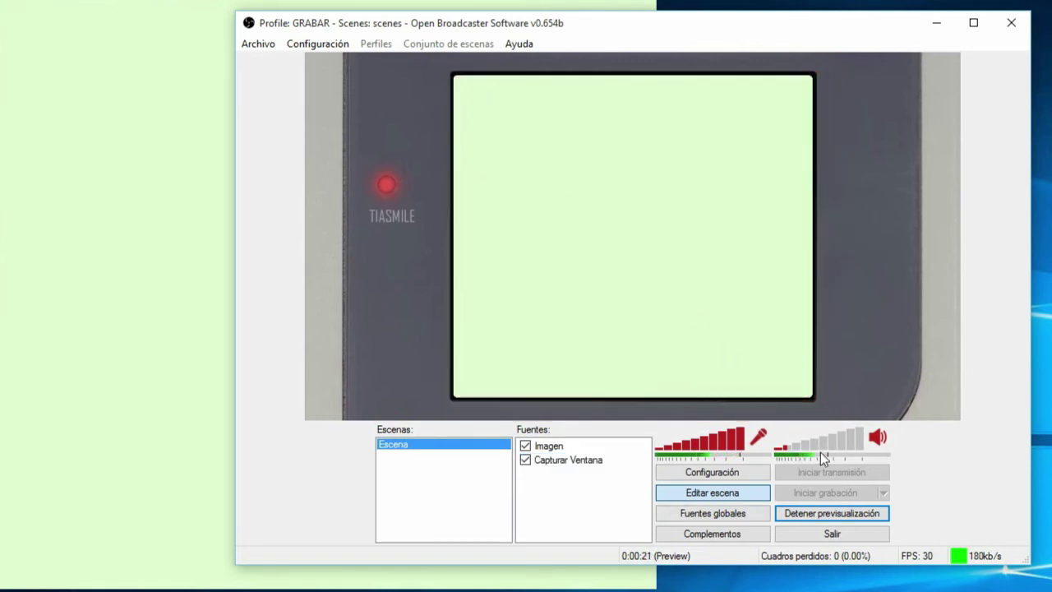
# Adjust the desktop audio volume to a low level and stop the preview
pyautogui.moveTo(814, 448); pyautogui.dragTo(783, 445)
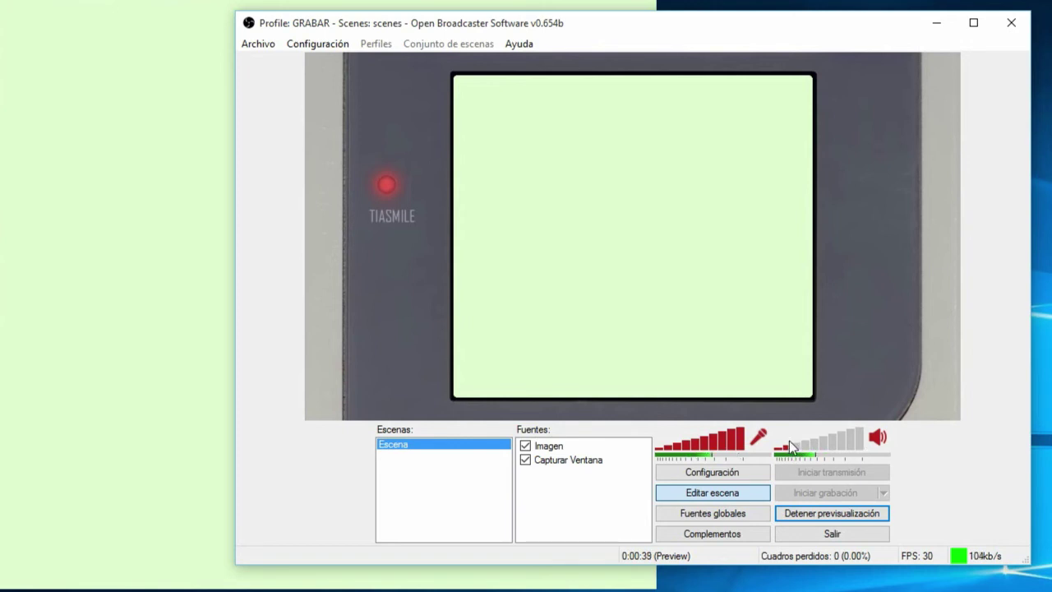
pyautogui.click(827, 515)
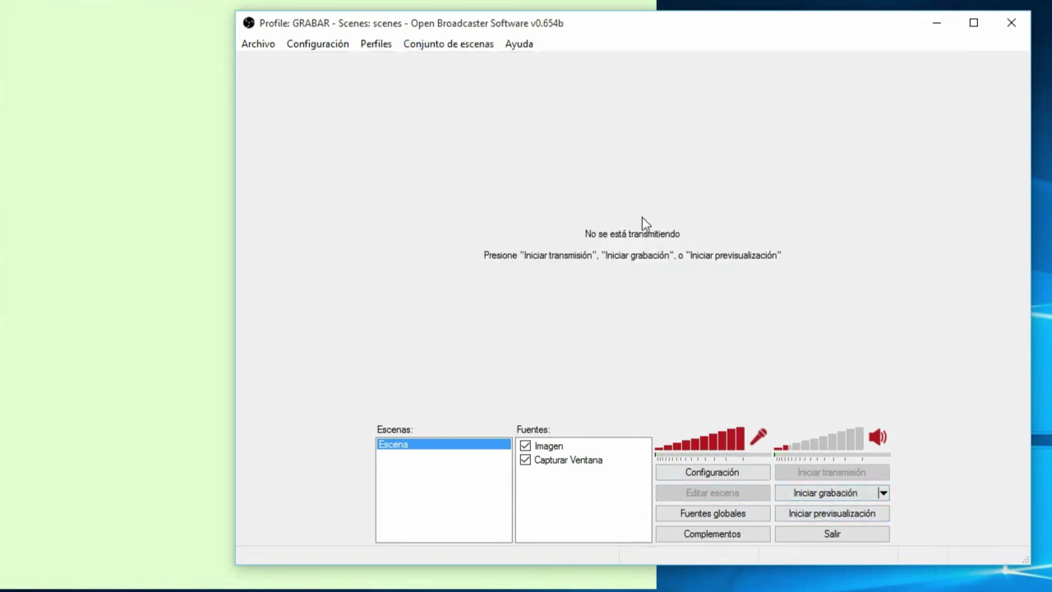
# Add a second scene with the name Escena 2
pyautogui.rightClick(603, 503)
pyautogui.rightClick(475, 464)
pyautogui.click(496, 472)
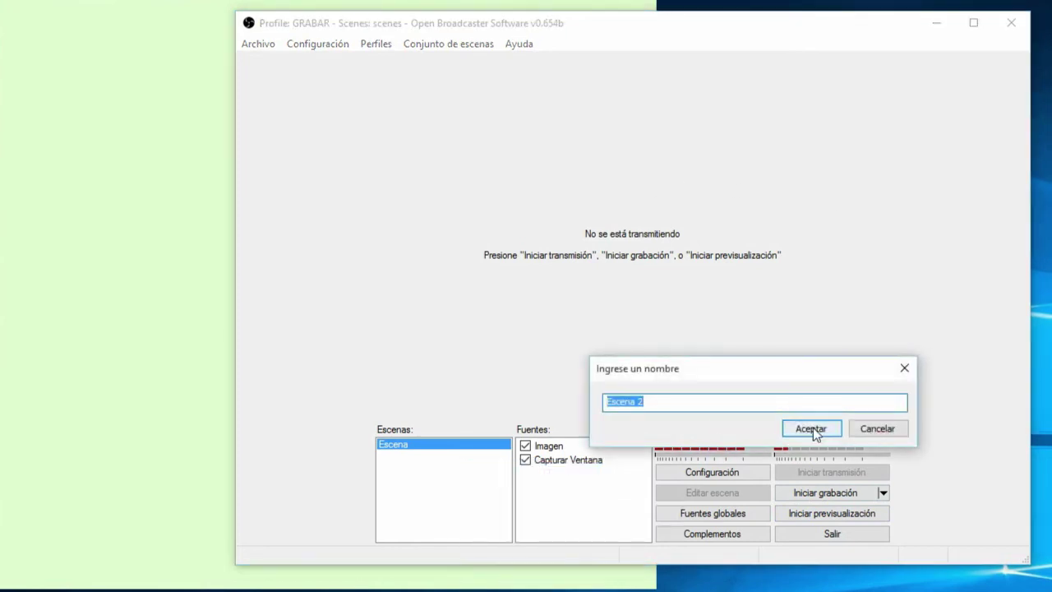
pyautogui.click(813, 427)
# Add a video capture device source to Escena 2 with its default name, using the AVerMedia C875 Capture device
pyautogui.rightClick(577, 475)
pyautogui.moveTo(608, 479)
pyautogui.click(781, 566)
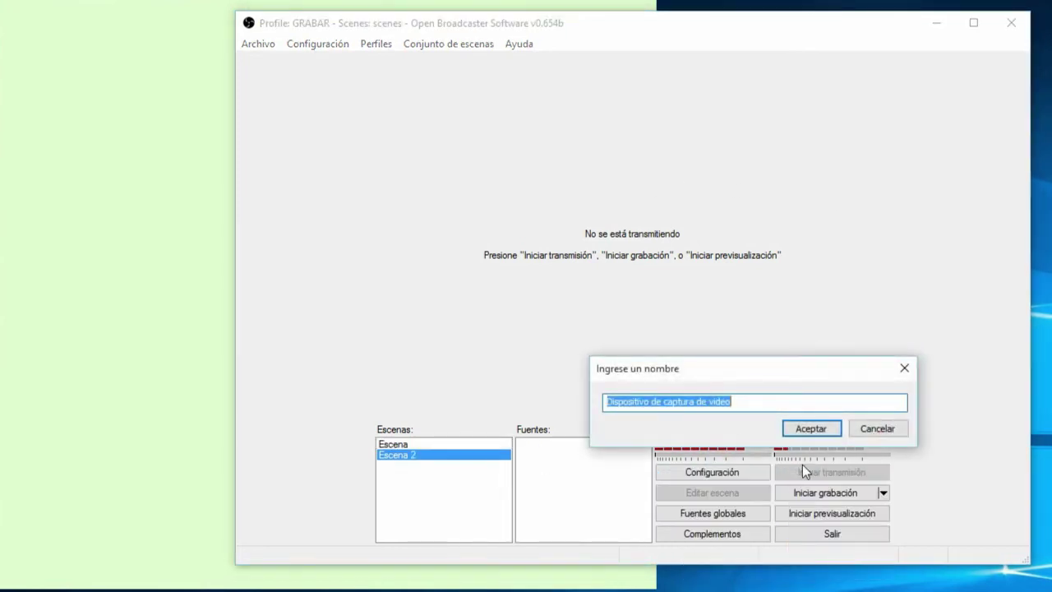
pyautogui.click(810, 428)
pyautogui.click(716, 212)
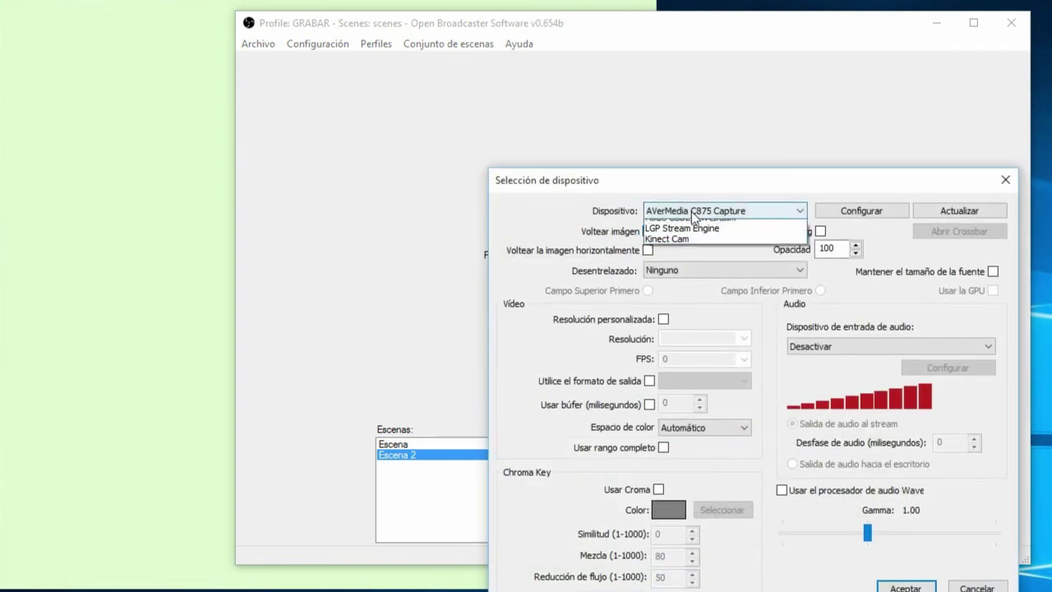
pyautogui.click(708, 225)
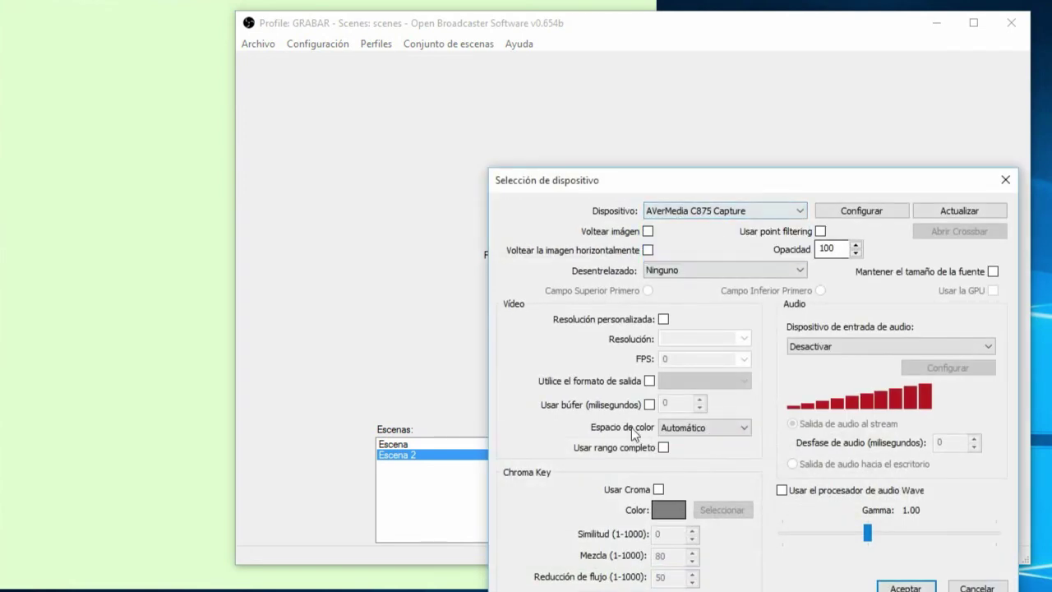
pyautogui.click(895, 586)
# Switch back to the scene Escena, preview its image and window capture composition, and stop the preview
pyautogui.click(441, 443)
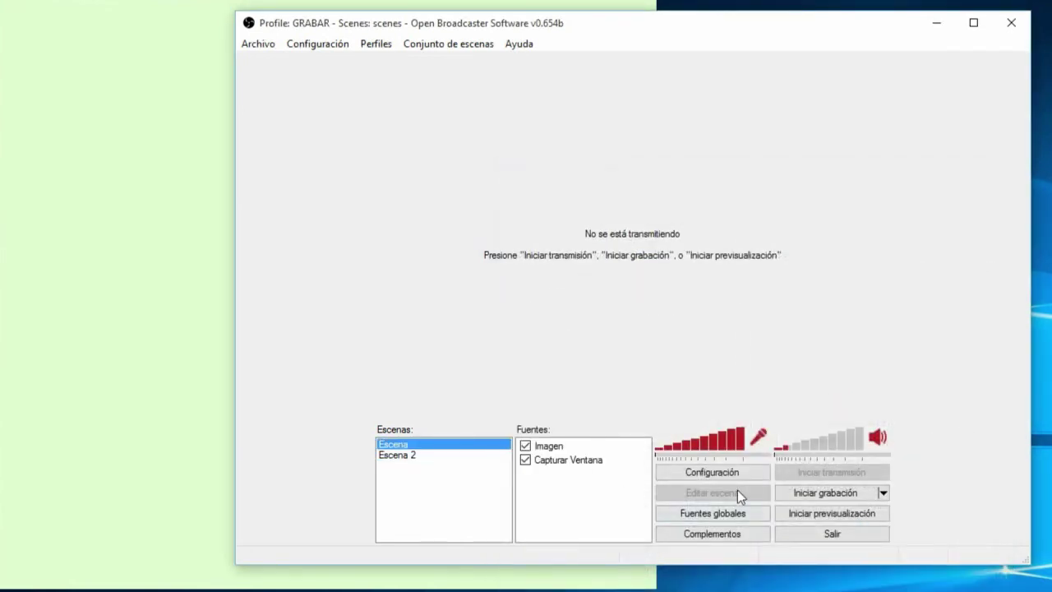
pyautogui.click(805, 513)
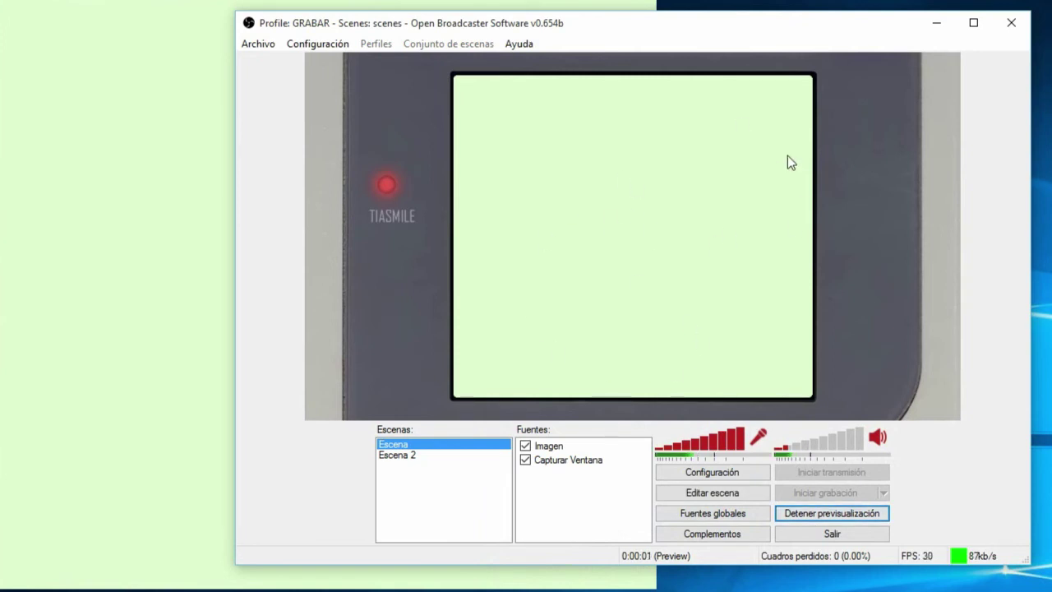
pyautogui.click(833, 510)
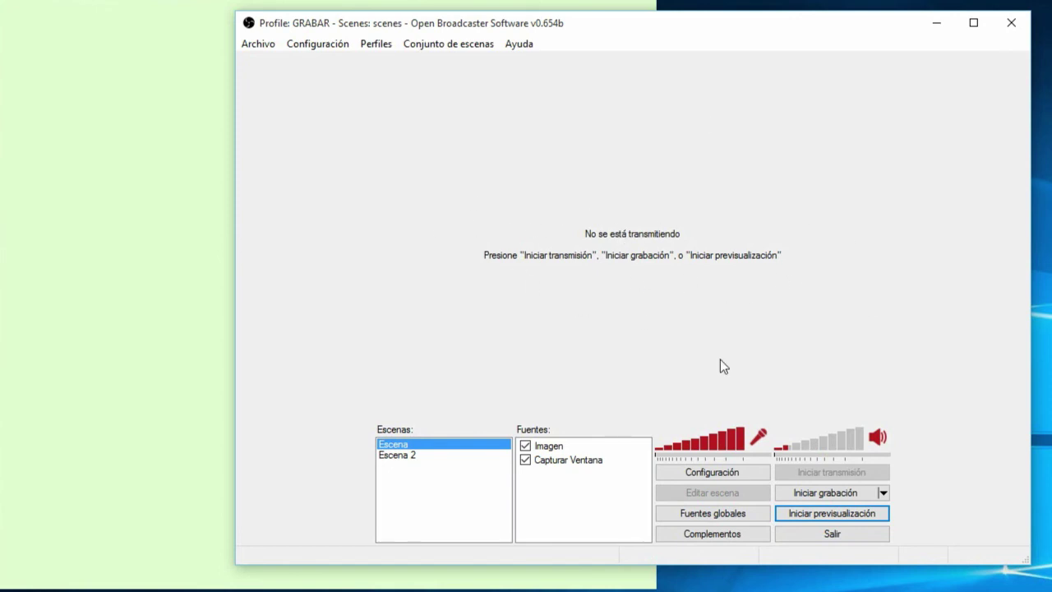
# Close the broadcasting program and the pale green window behind it, leaving the desktop clear
pyautogui.click(1012, 25)
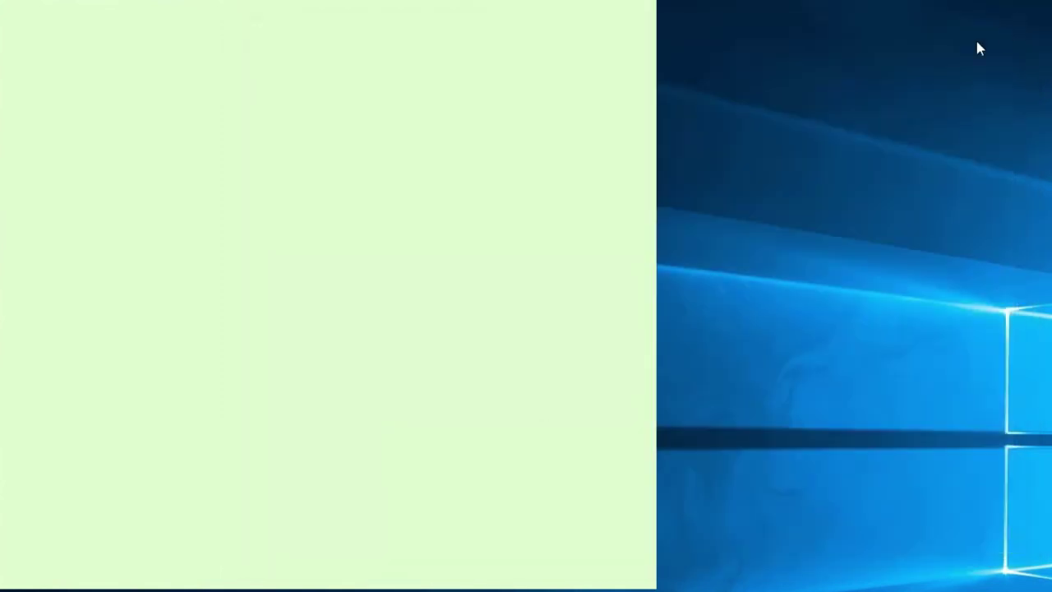
pyautogui.rightClick(528, 195)
pyautogui.click(578, 423)
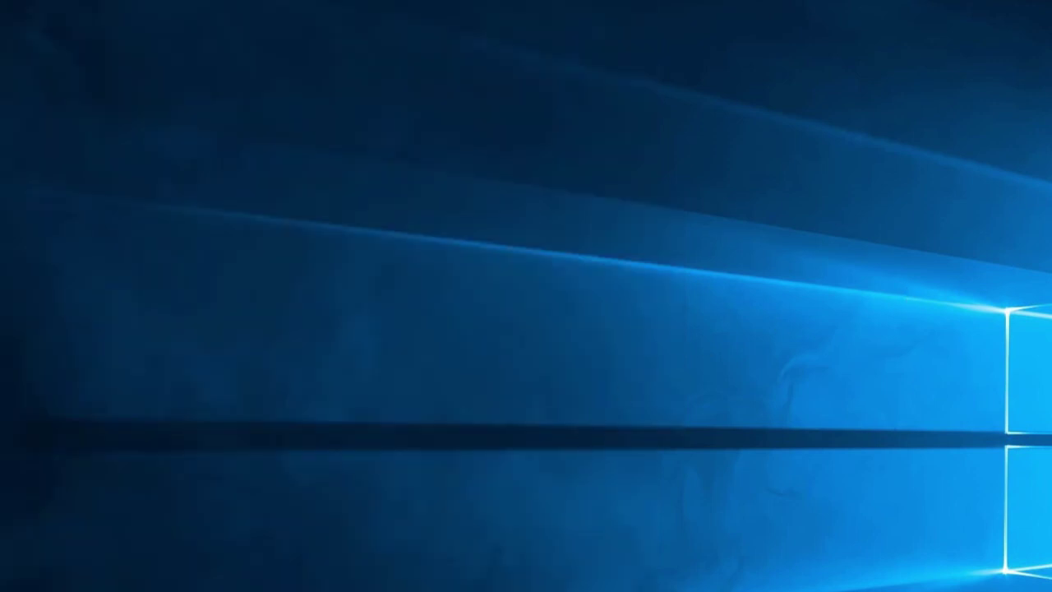